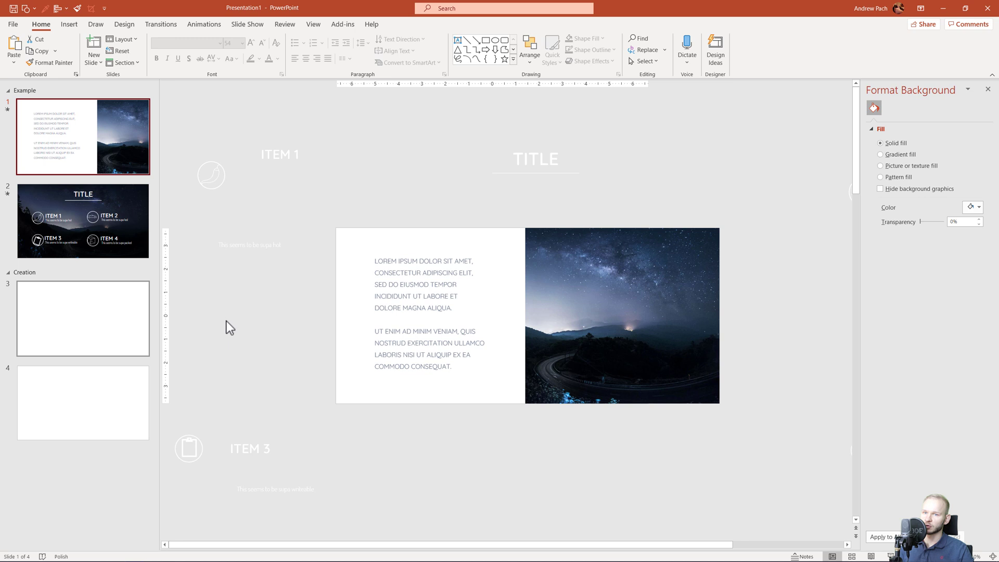
Leave the slideshow, select the mountain photo beside slide 3, and return to slide 3 after viewing slide 4.
left_click(141, 326)
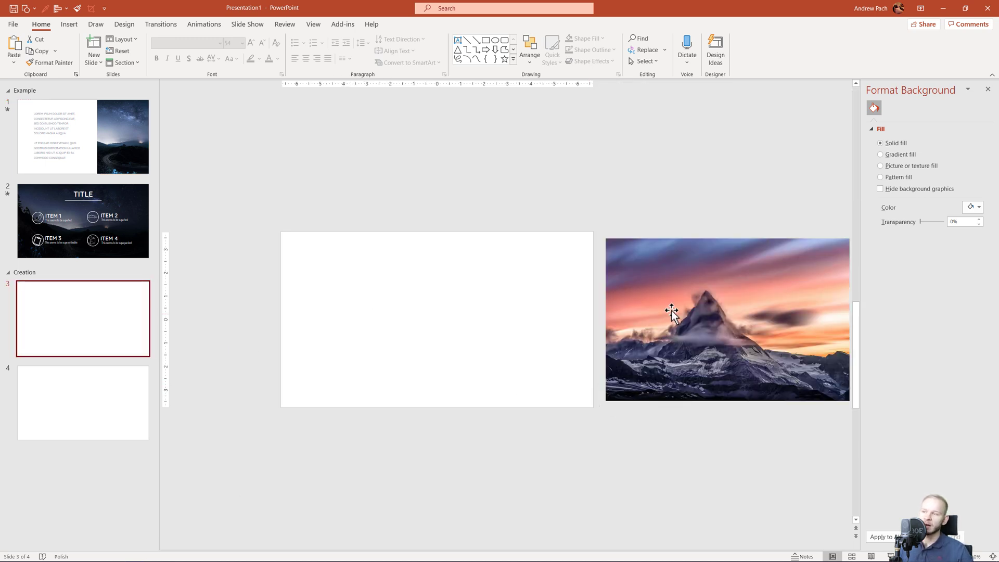
left_click(671, 329)
left_click(127, 408)
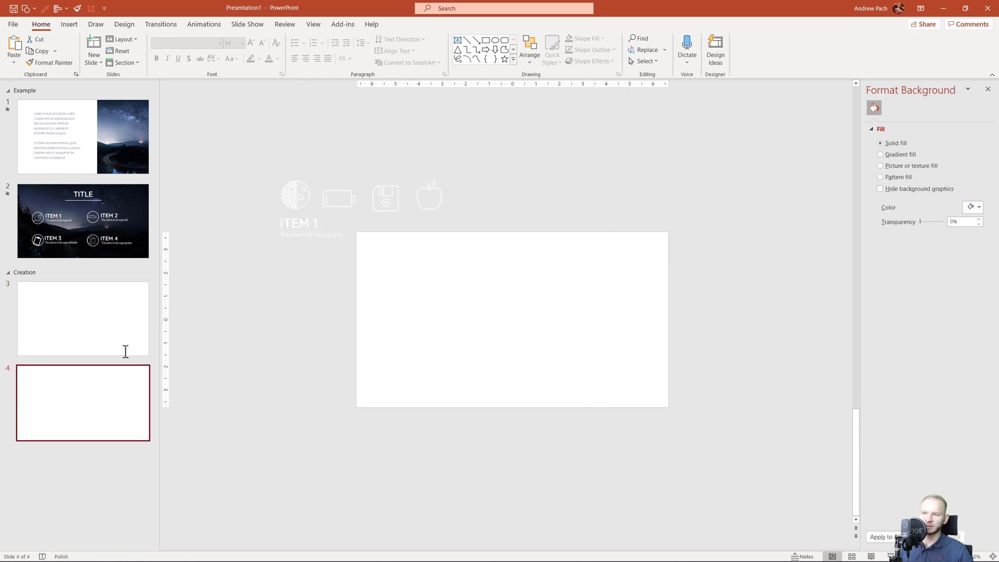
left_click(127, 333)
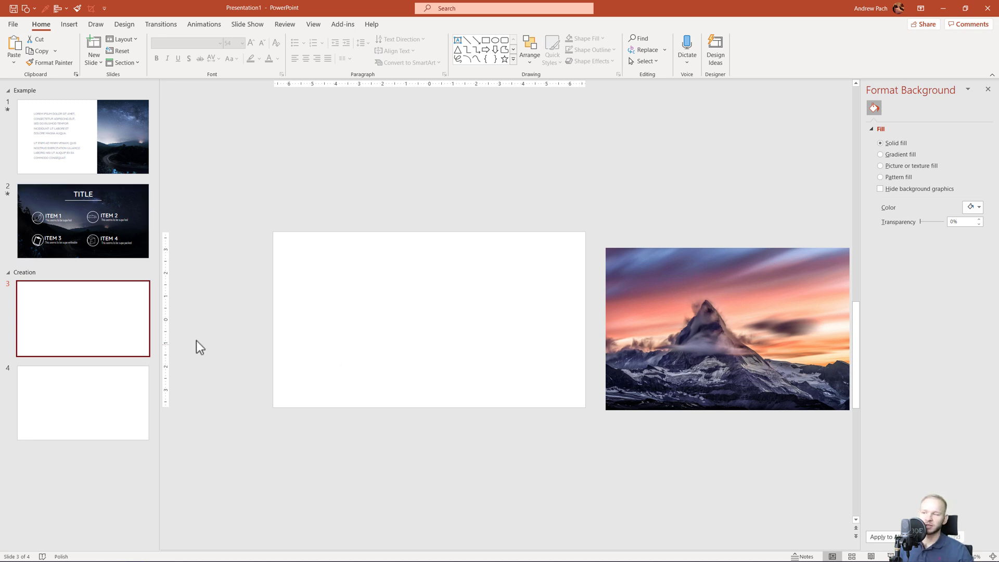
Place the mountain photo on slide 3 and stretch its crop frame to the slide's top and bottom edges.
key("Tab")
key("ctrl+z")
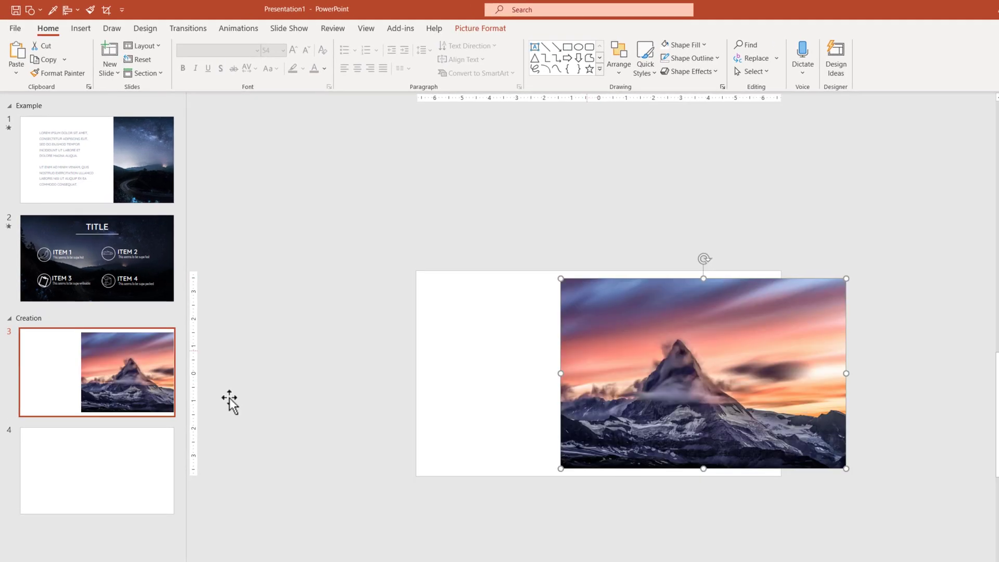
left_click(480, 39)
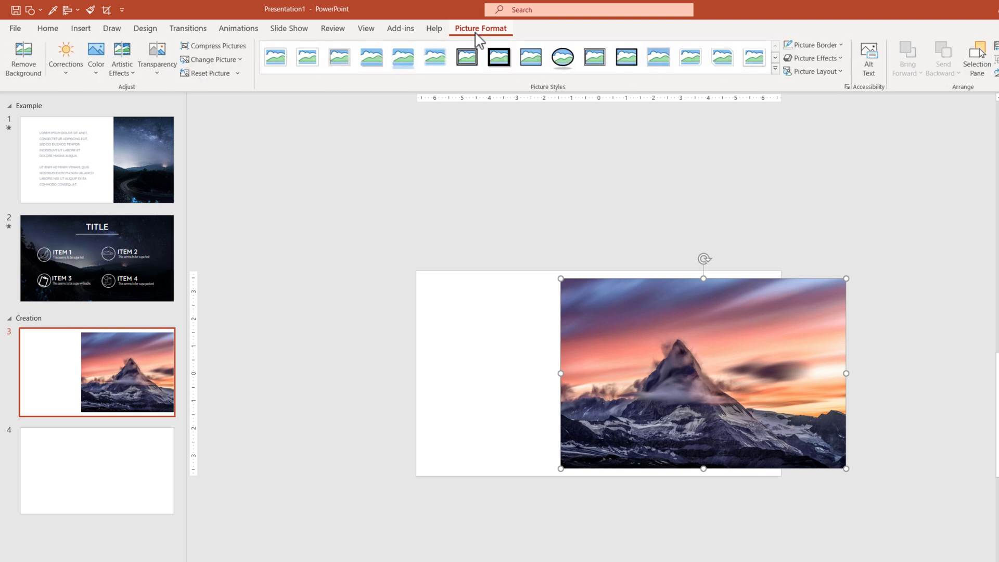
left_click(919, 49)
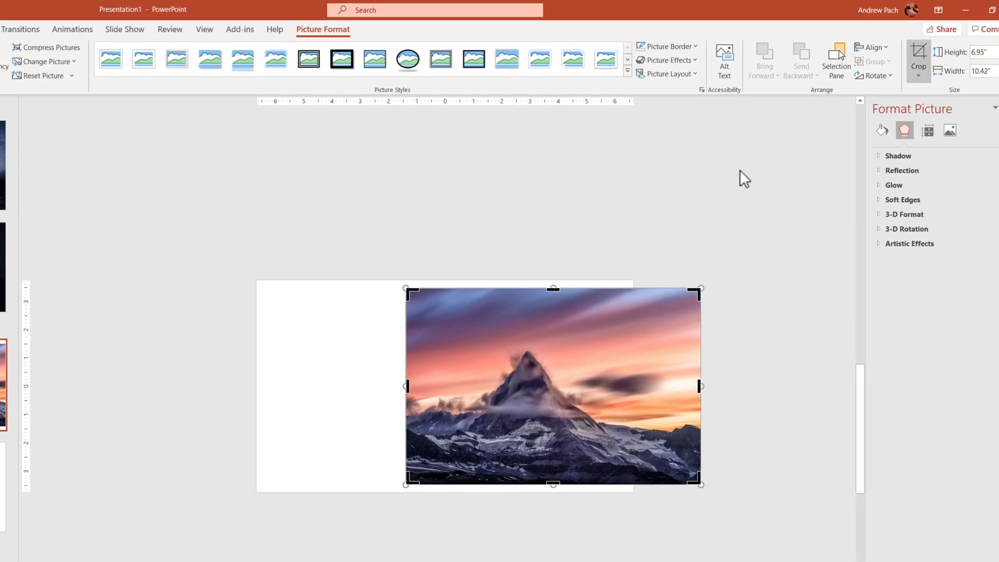
mouse_move(553, 286)
left_mouse_down()
mouse_move(571, 258)
mouse_move(567, 282)
left_mouse_up()
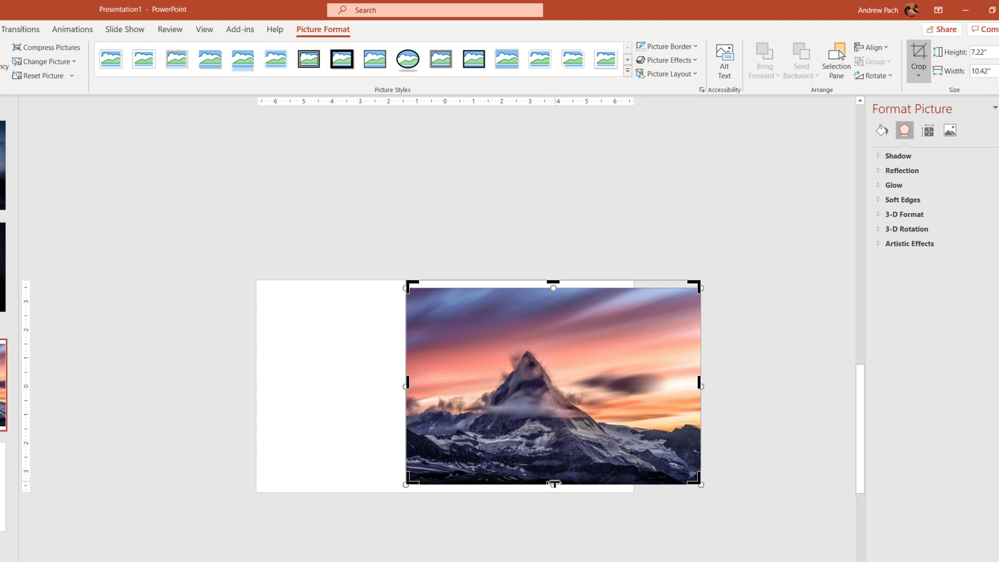
mouse_move(554, 483)
left_mouse_down()
mouse_move(554, 510)
mouse_move(560, 490)
left_mouse_up()
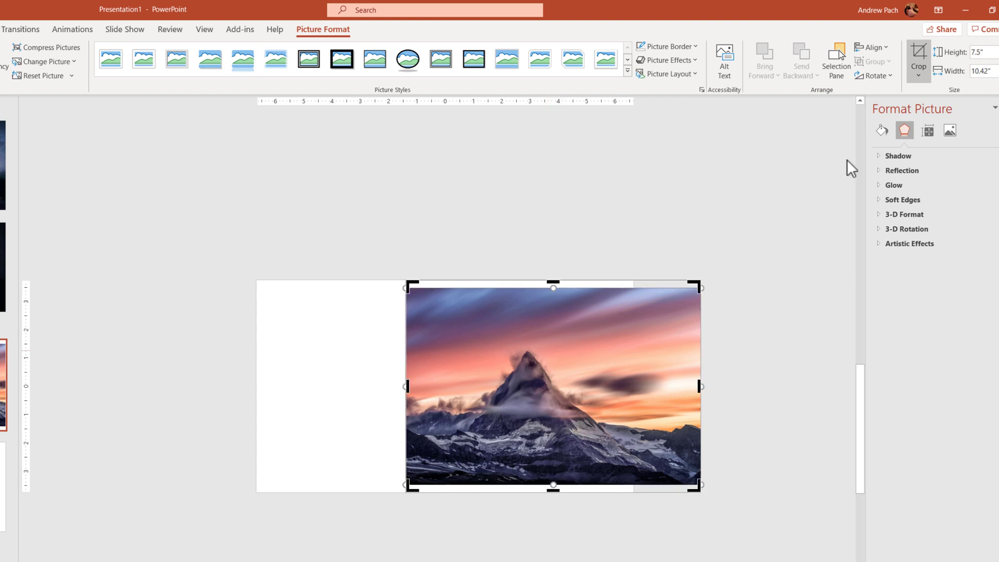
Fill the crop frame with the photo, pull its left edge to the slide centre, and apply the crop.
left_click(919, 78)
left_click(948, 148)
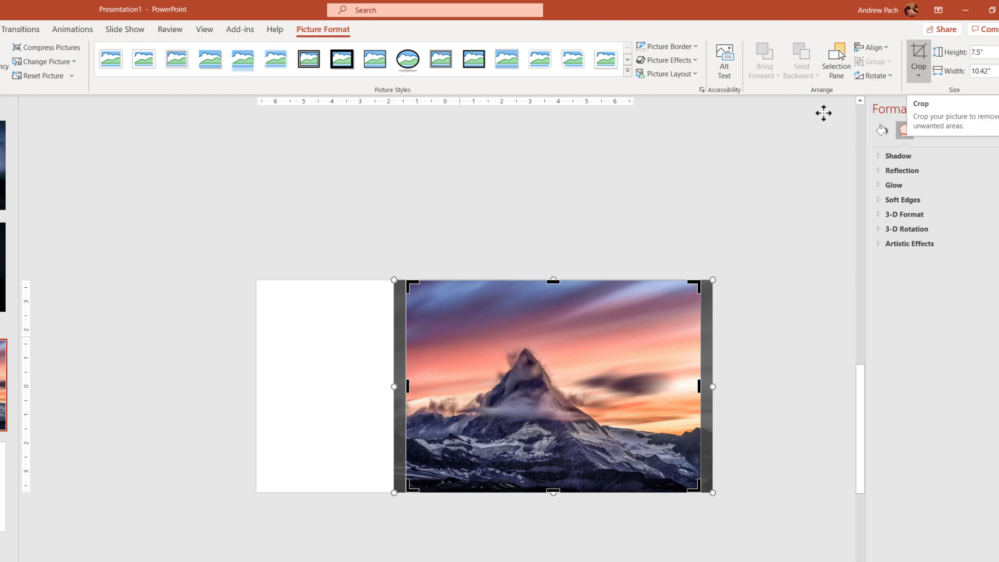
mouse_move(406, 386)
left_mouse_down()
mouse_move(531, 391)
mouse_move(445, 394)
left_mouse_up()
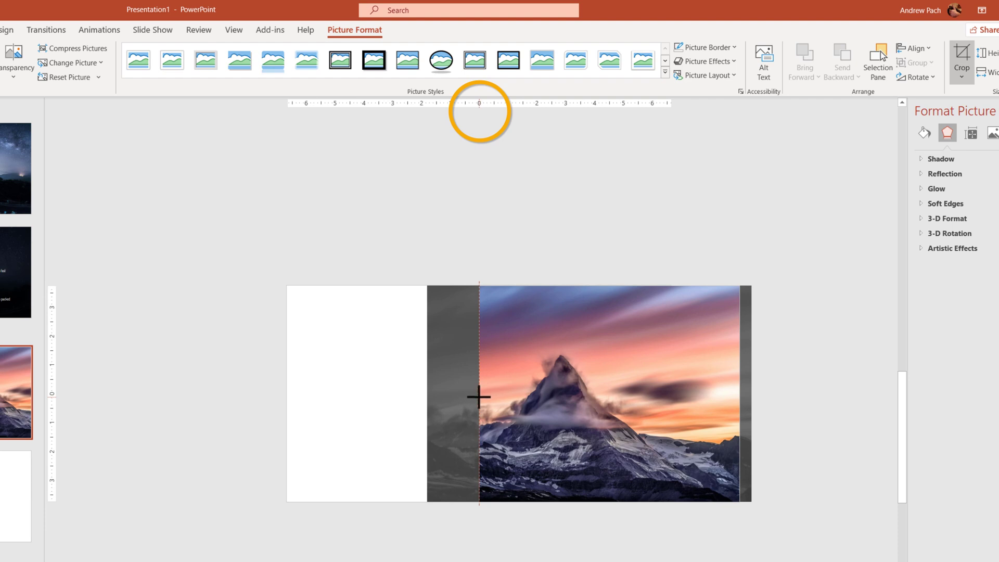
left_click_drag(479, 397, 478, 397)
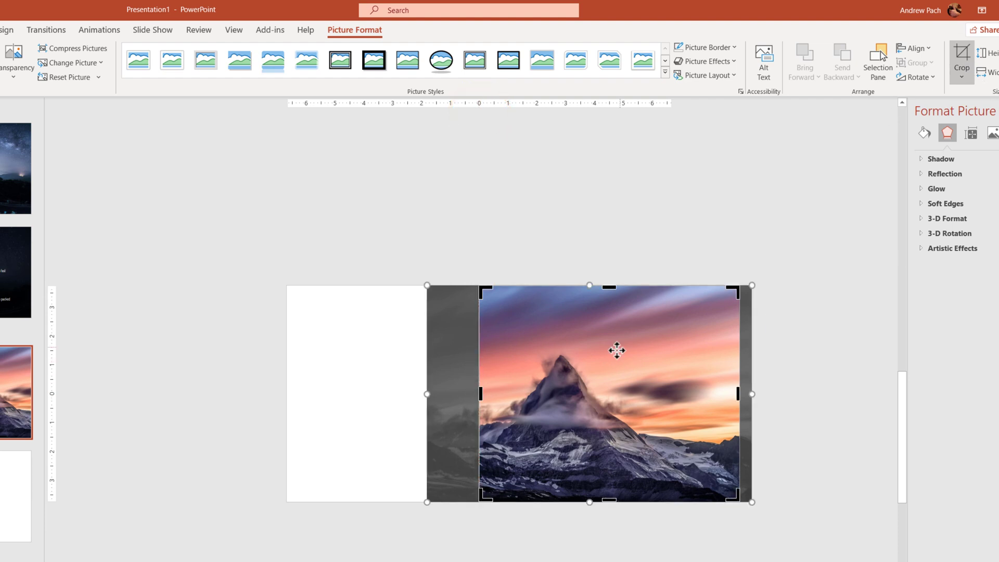
mouse_move(553, 374)
left_mouse_down()
mouse_move(570, 373)
mouse_move(550, 375)
left_mouse_up()
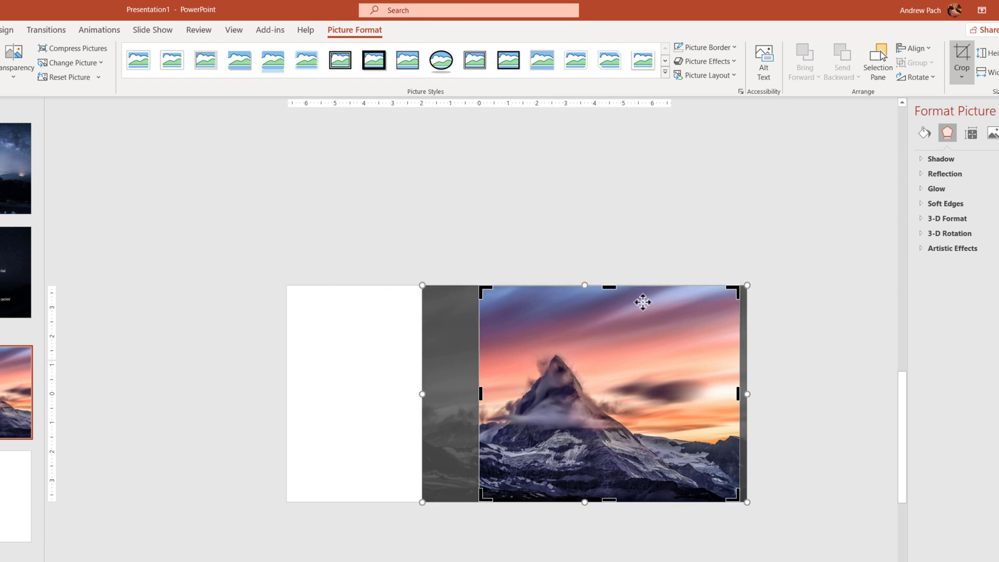
left_click(946, 77)
left_click(768, 487)
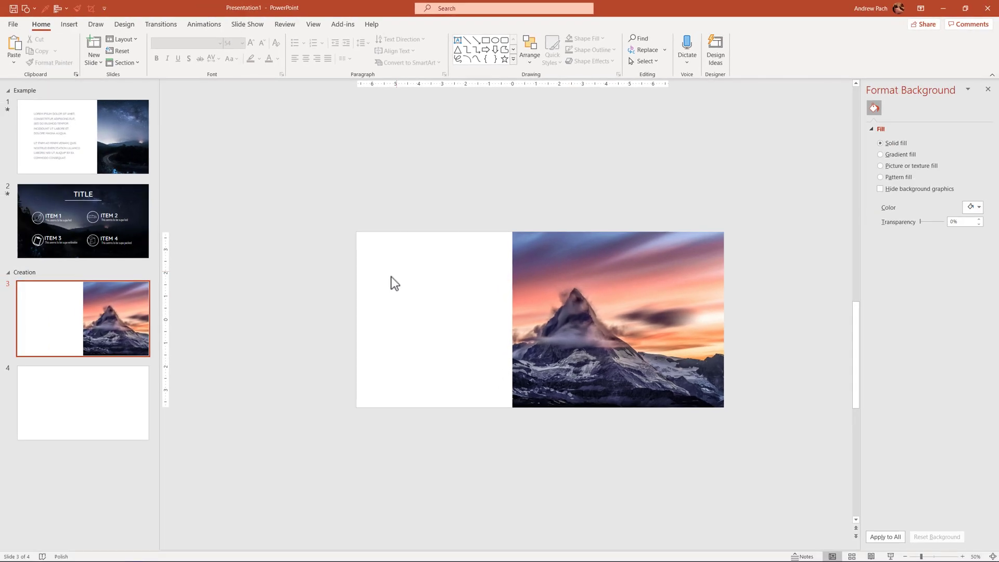
Add a text box on slide 3's left half containing 'Example text'.
left_click(69, 24)
left_click(154, 62)
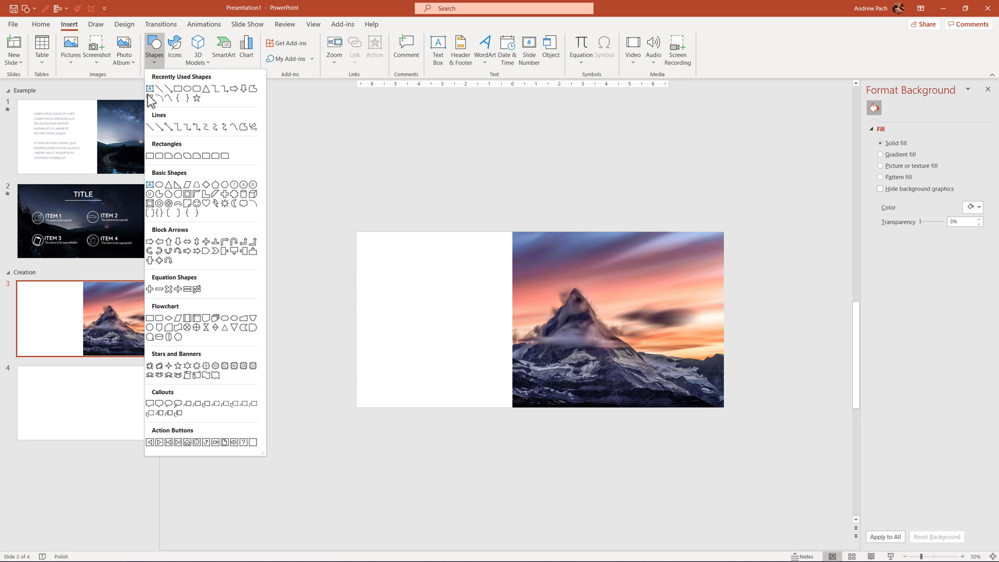
left_click(439, 50)
left_click(387, 260)
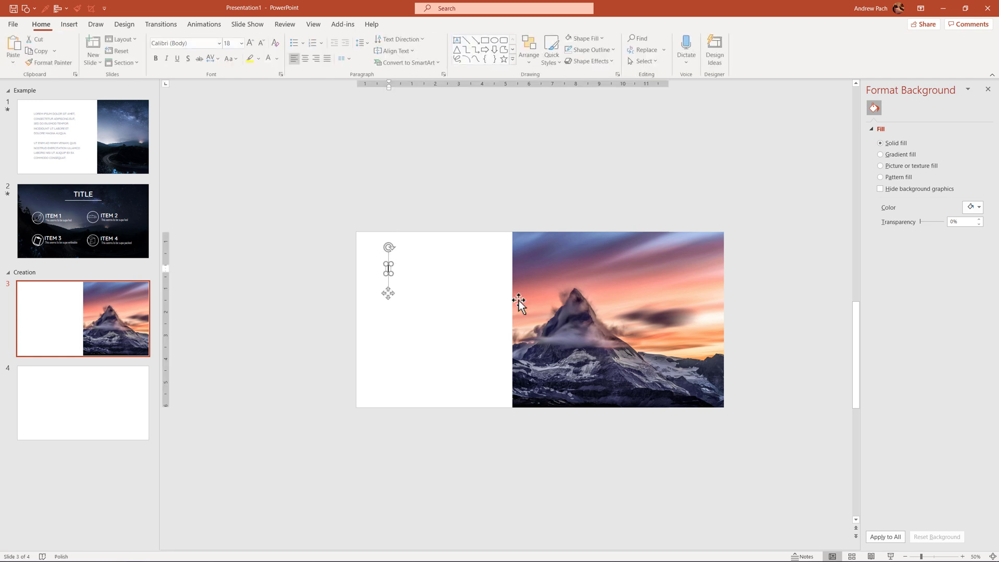
type("Example text")
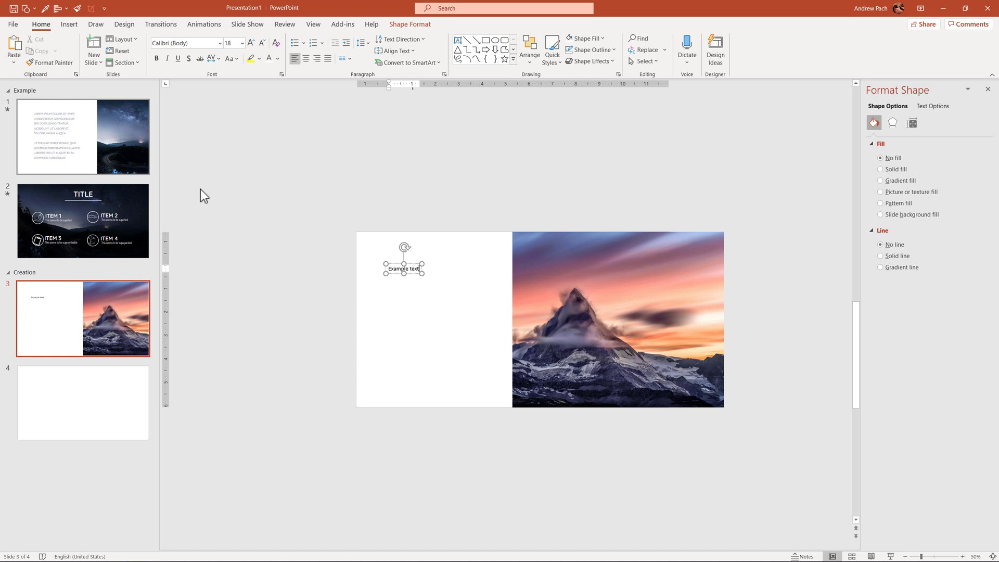
Replace it with slide 1's Lorem ipsum paragraphs and fit the box to the white left half.
left_click(98, 151)
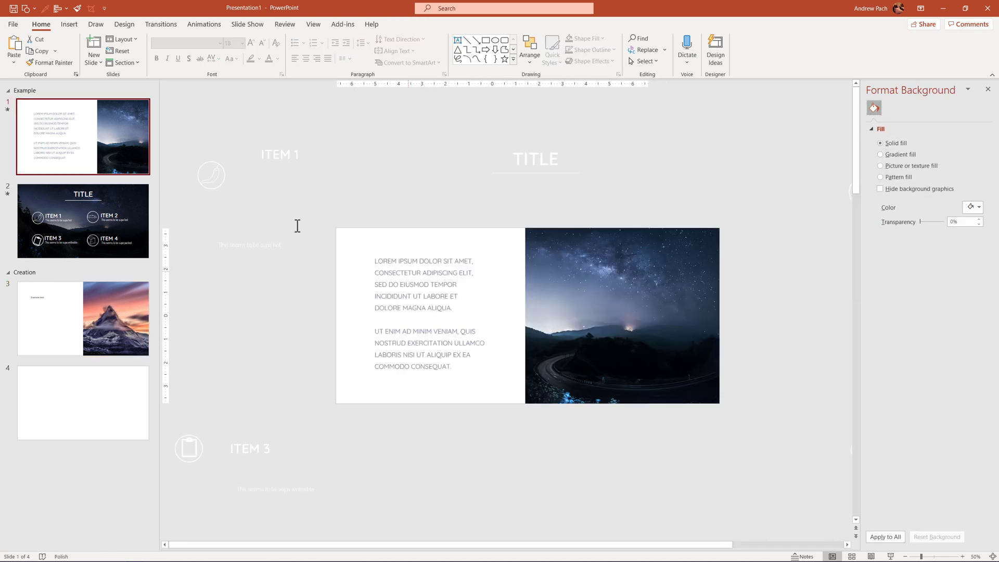
left_click_drag(391, 261, 479, 364)
key("ctrl+c")
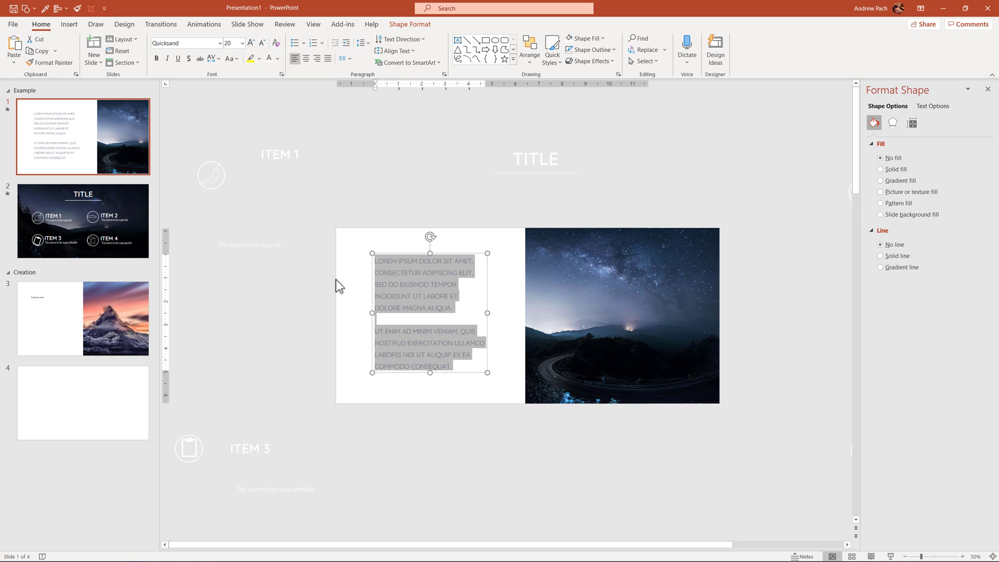
left_click(79, 317)
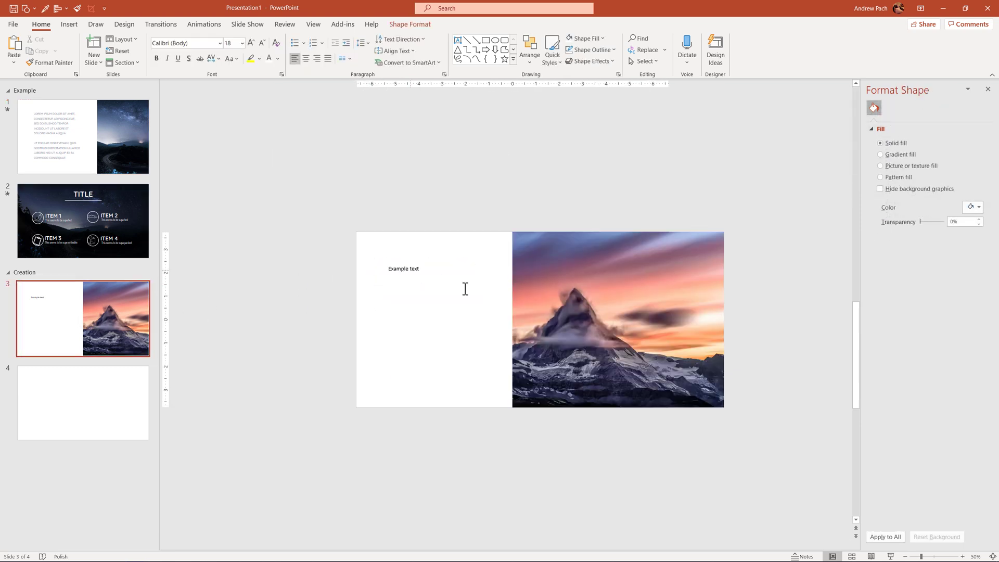
key("Tab")
key("Return")
key("ctrl+v")
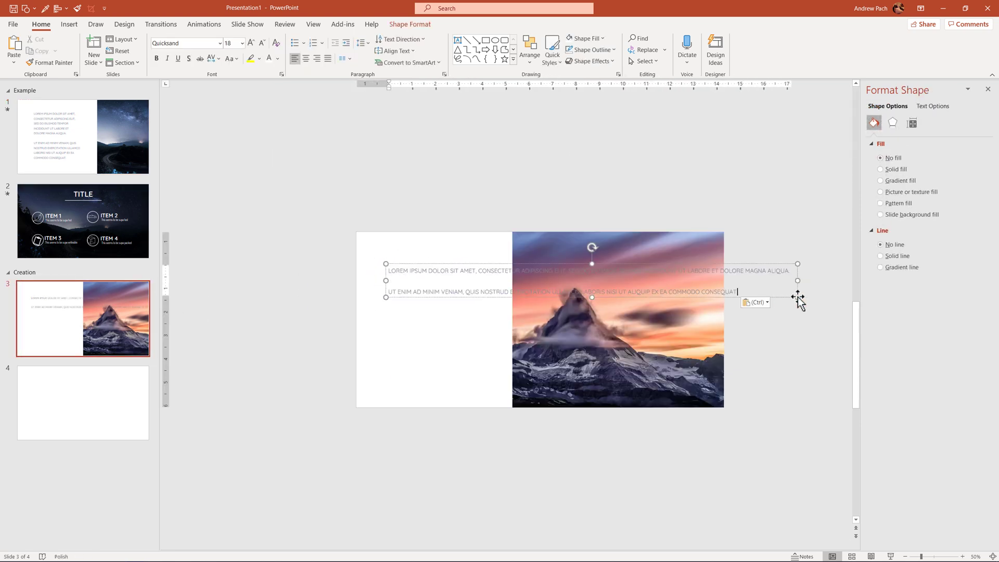
left_click_drag(799, 298, 494, 370)
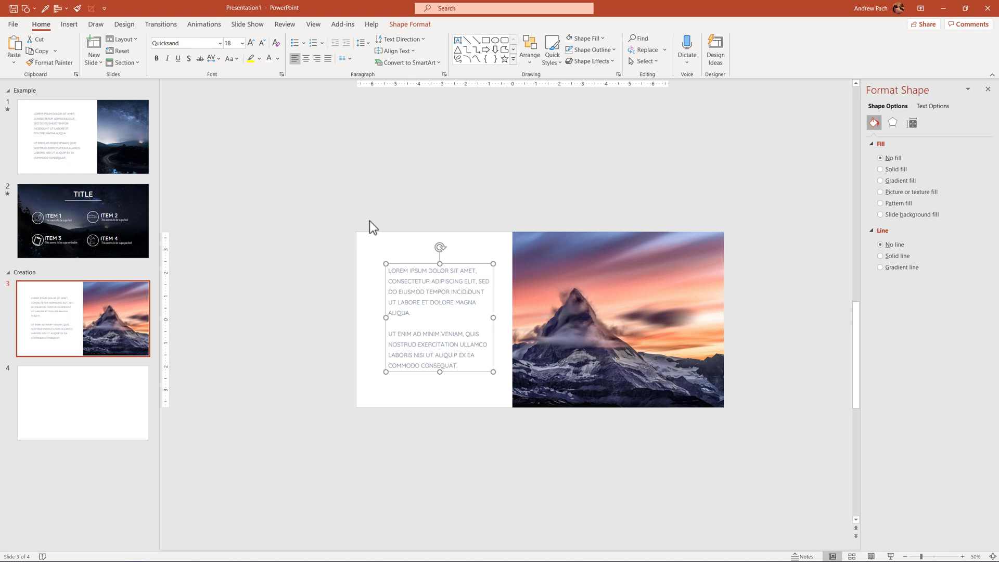
left_click_drag(414, 265, 411, 264)
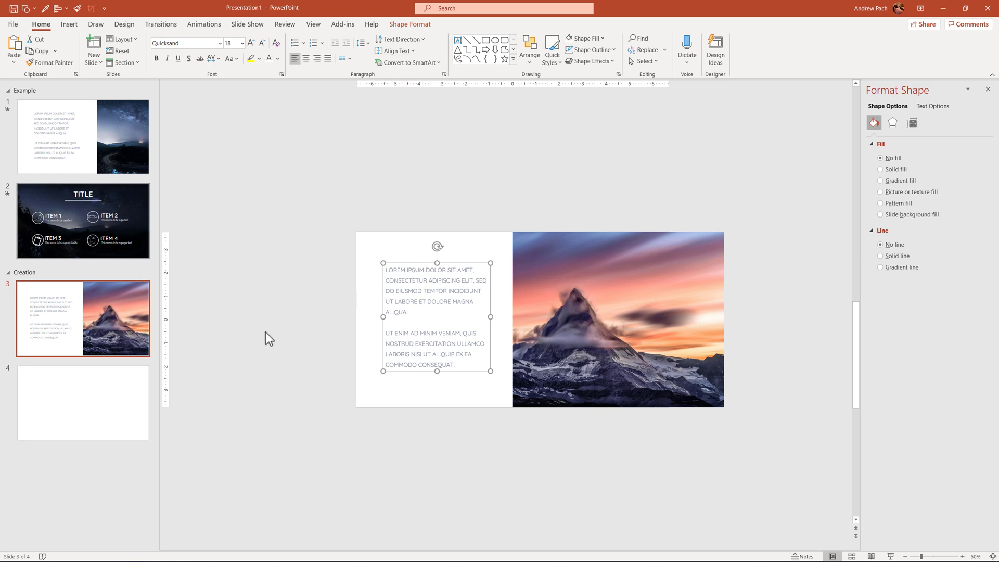
left_click(120, 402)
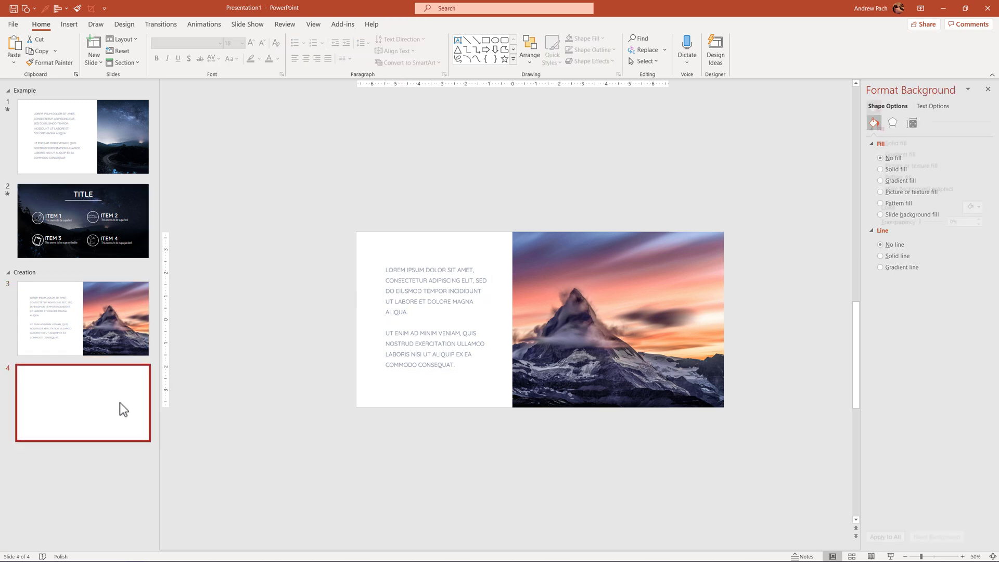
Copy the mountain photo from slide 3 and paste it onto slide 4.
left_click(126, 327)
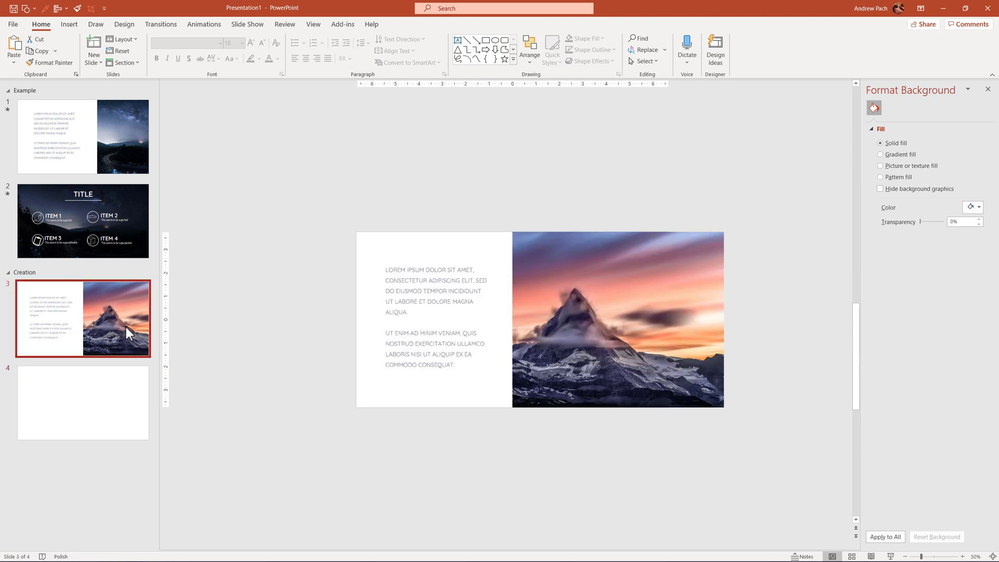
left_click(616, 314)
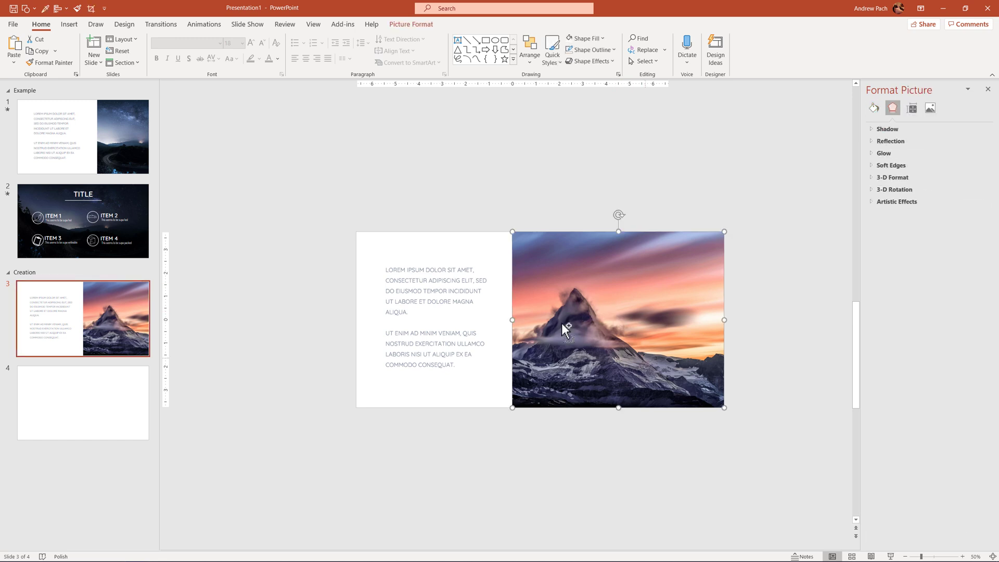
left_click(120, 416)
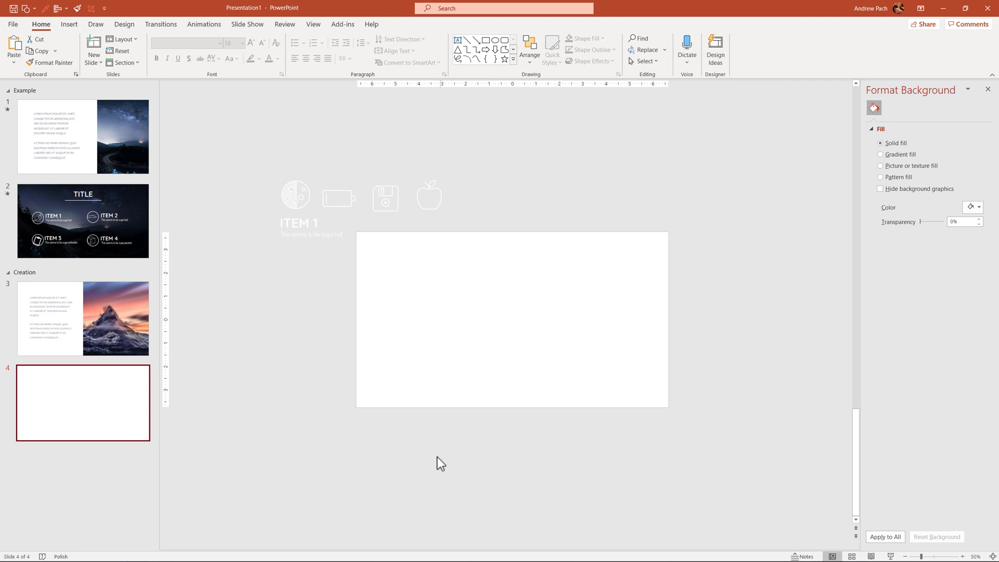
key("ctrl+v")
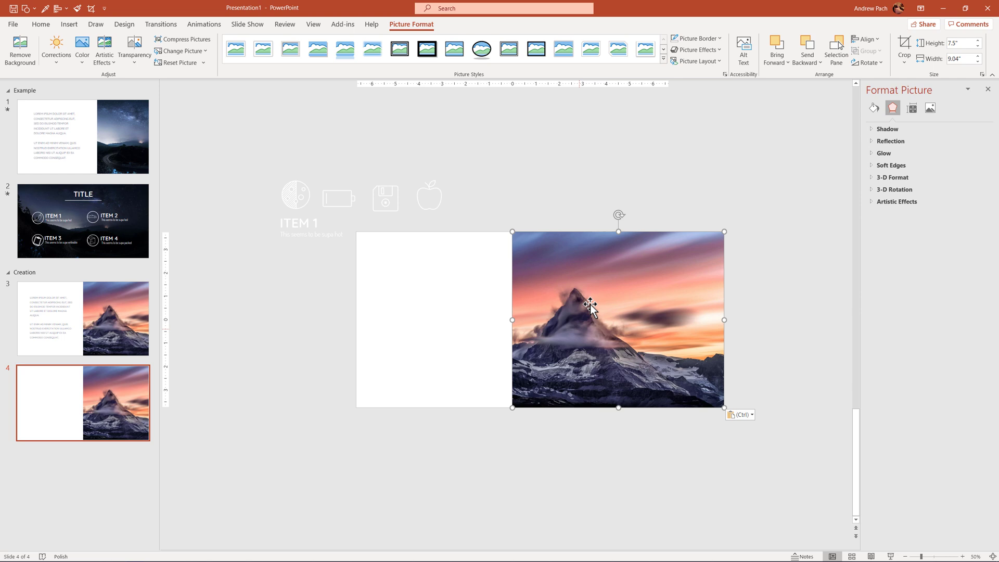
Crop the pasted photo, adjusting its left and right edges, set it to Fill, and apply.
left_click(905, 44)
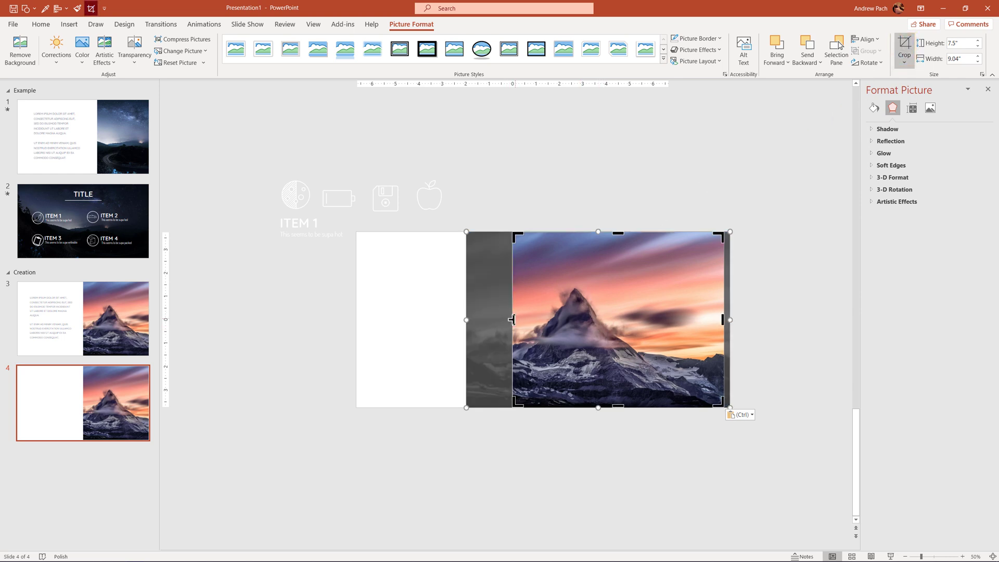
left_click_drag(513, 319, 347, 323)
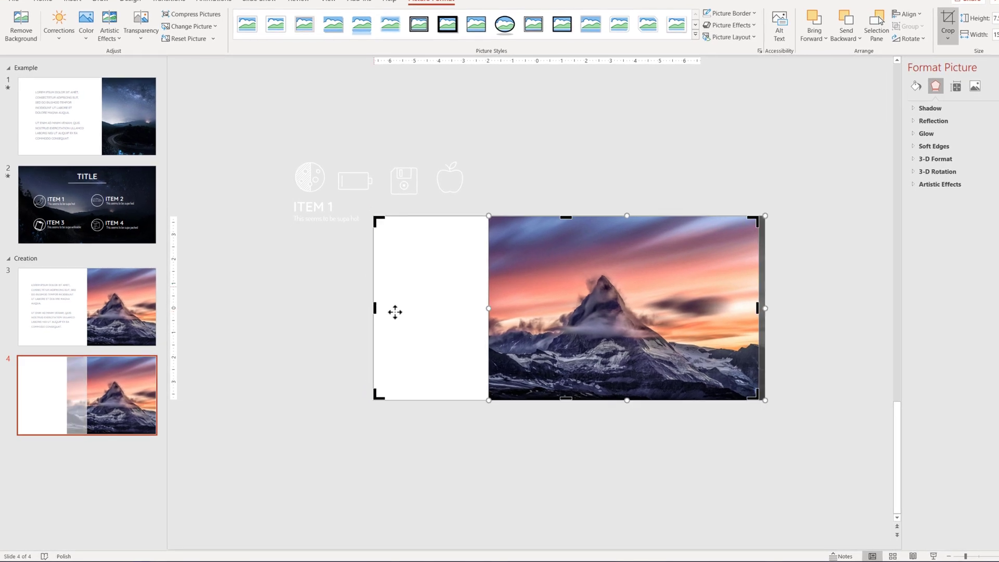
left_click_drag(759, 308, 701, 296)
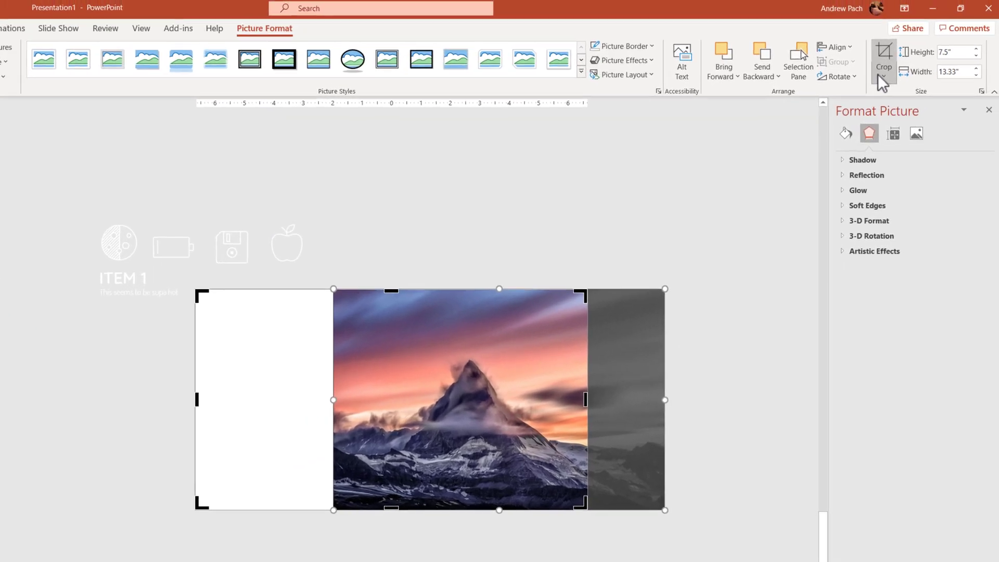
left_click(883, 78)
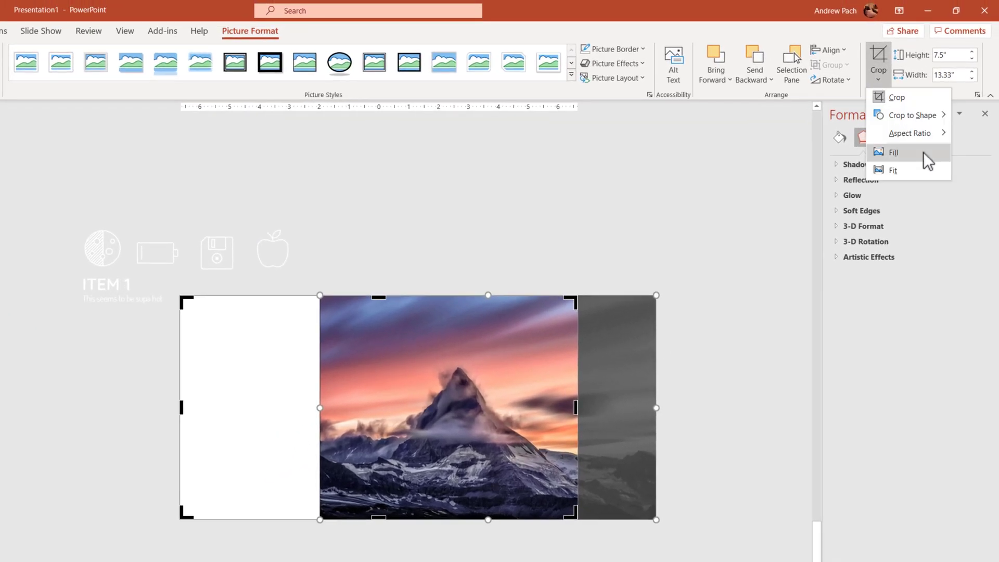
left_click(927, 148)
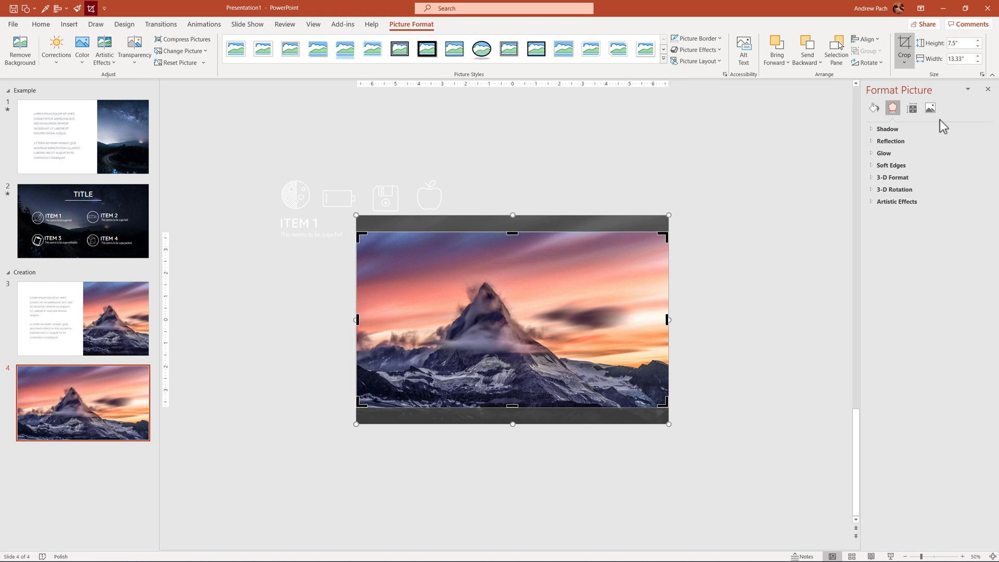
left_click(905, 50)
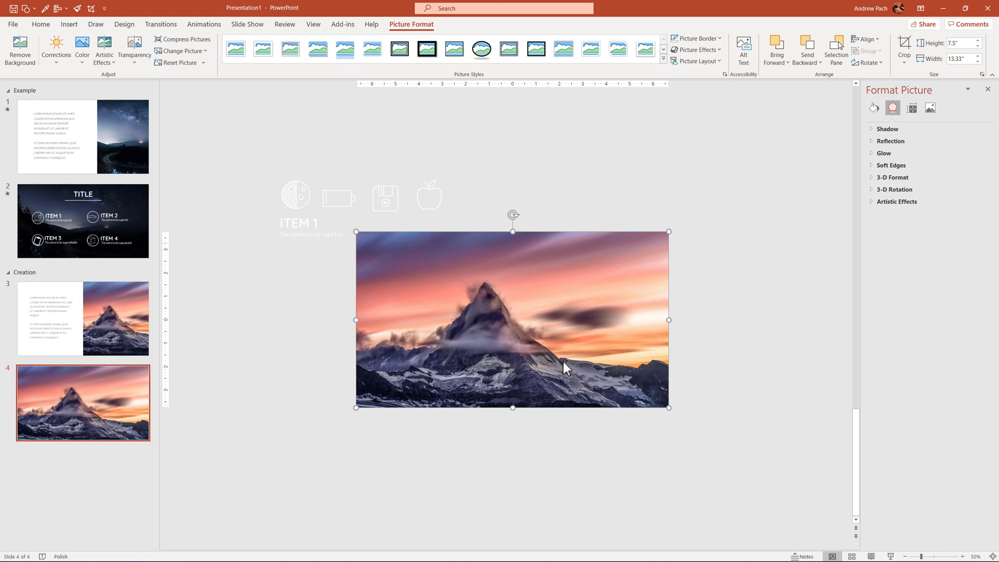
Apply the Morph transition to slide 4 and preview it by moving from slide 3 to slide 4.
left_click(157, 26)
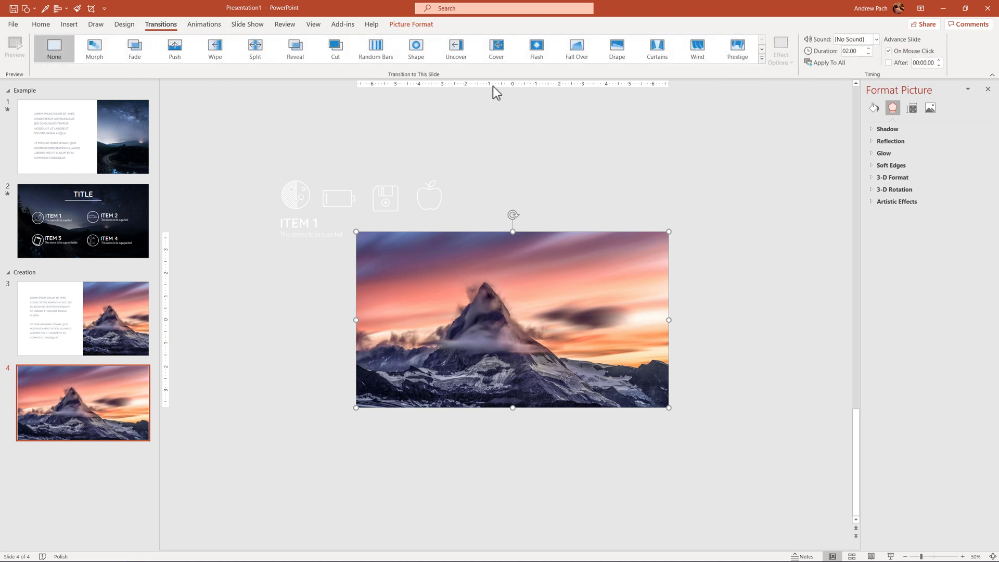
left_click(94, 50)
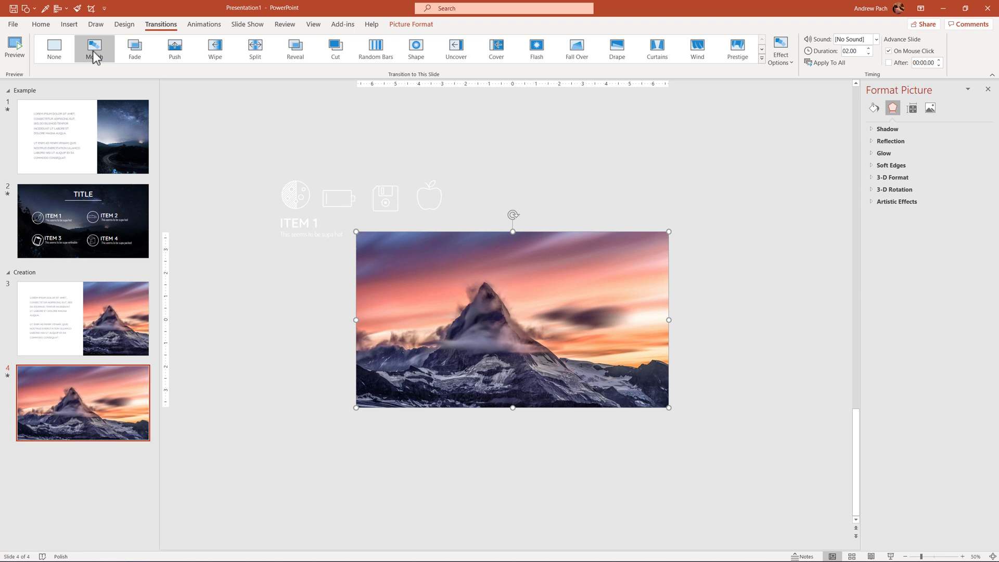
left_click(104, 320)
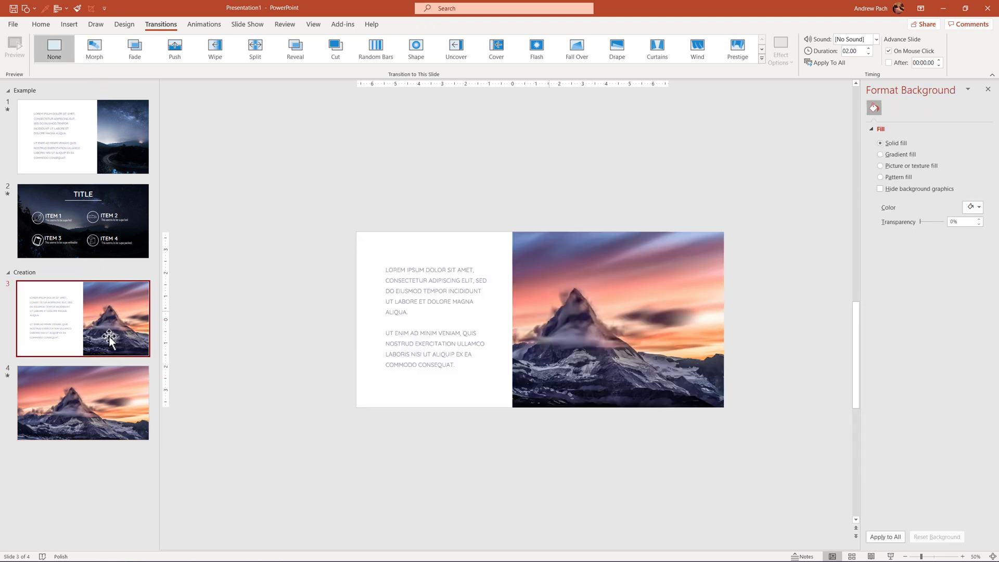
left_click(125, 389)
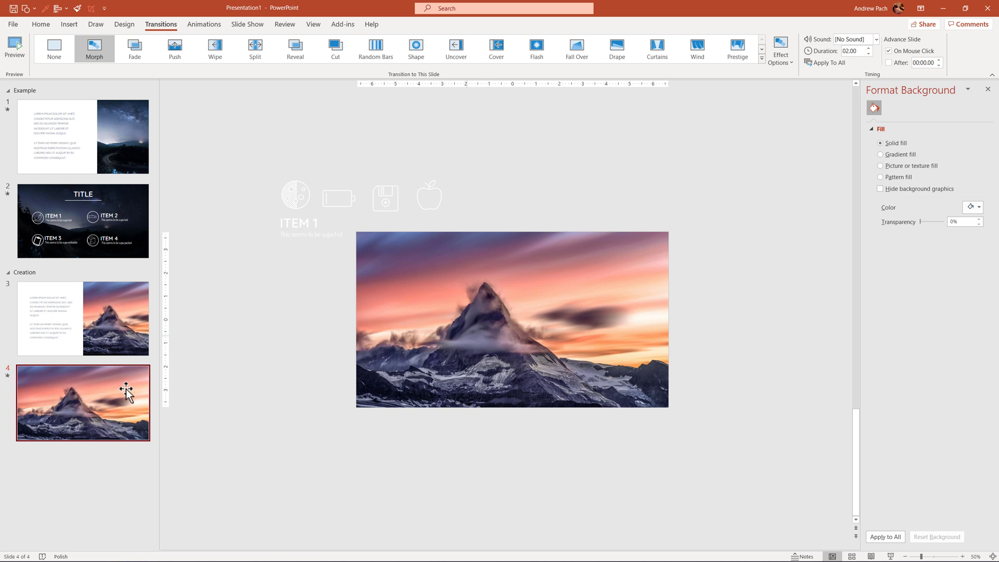
left_click(521, 311)
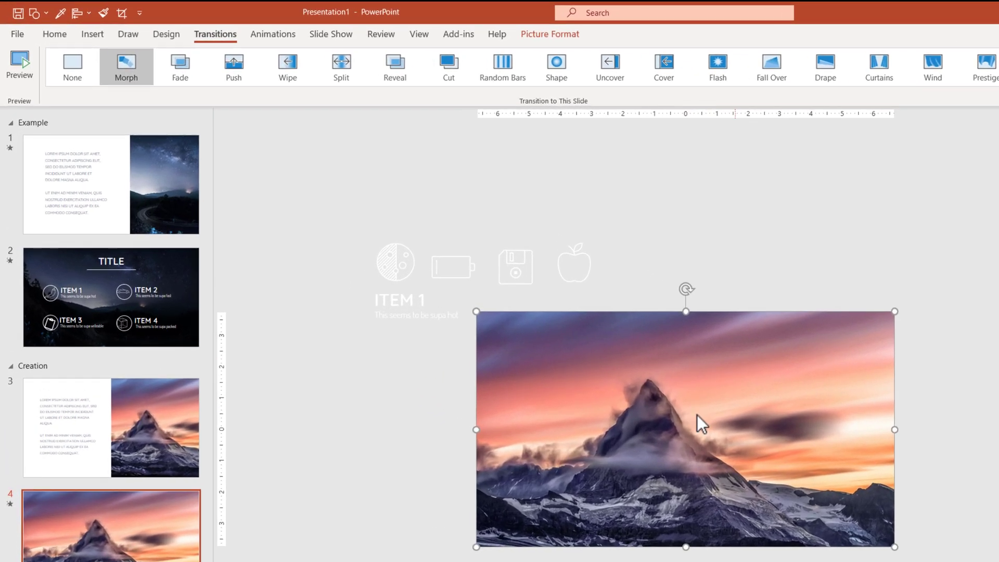
Set the photo to Brightness -40% Contrast +20% and nudge the apple icon slightly down-left.
left_click(562, 33)
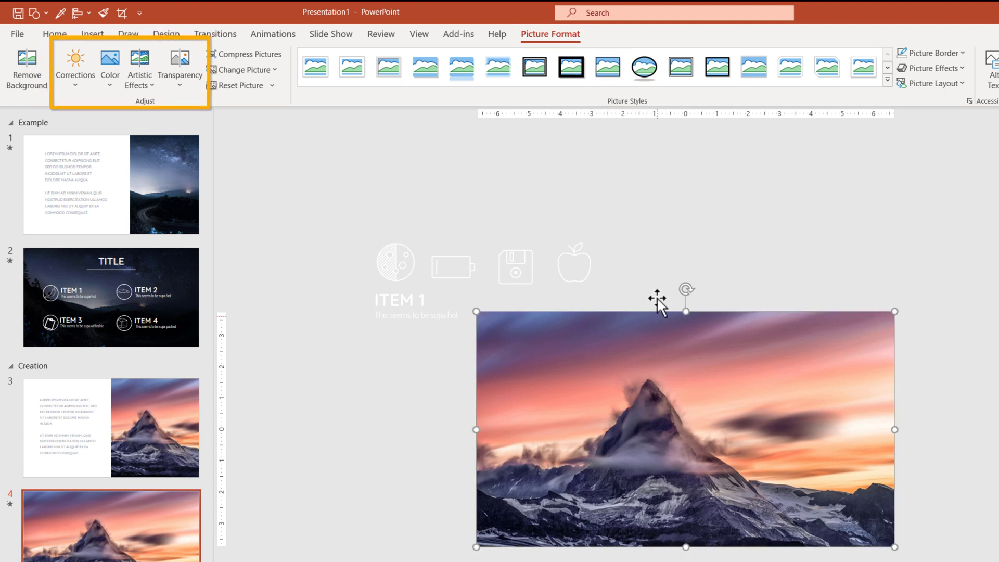
left_click(76, 82)
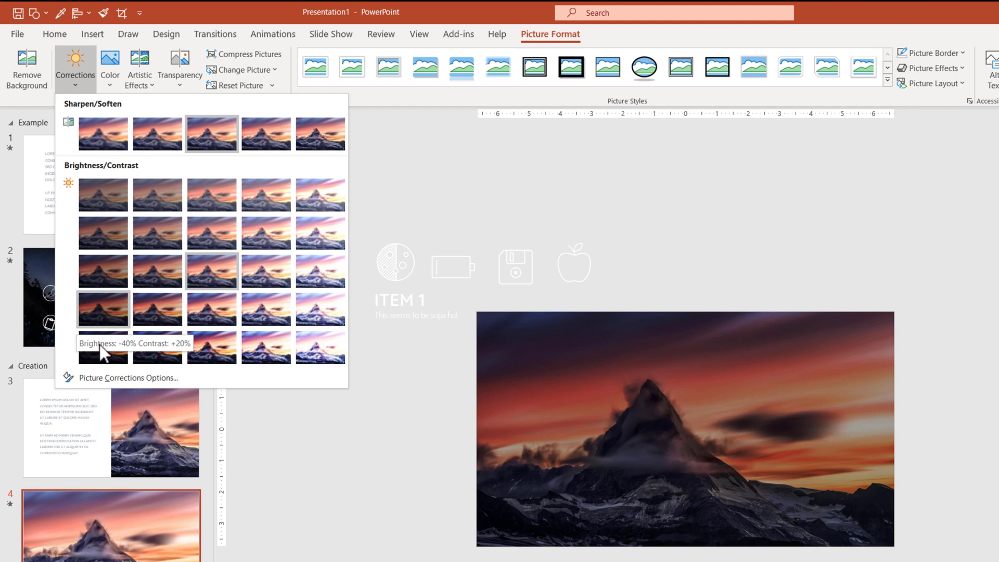
left_click(107, 315)
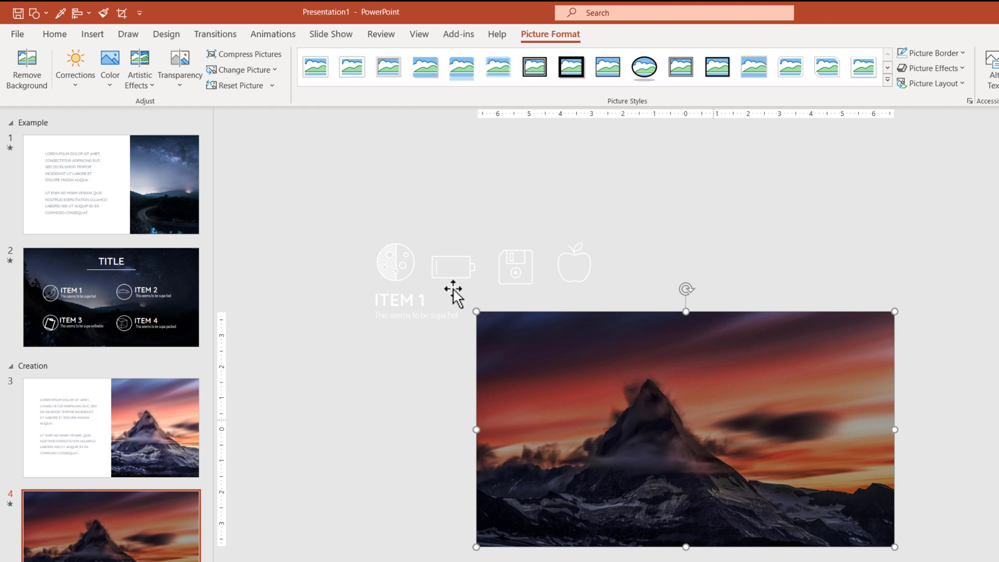
left_click(578, 281)
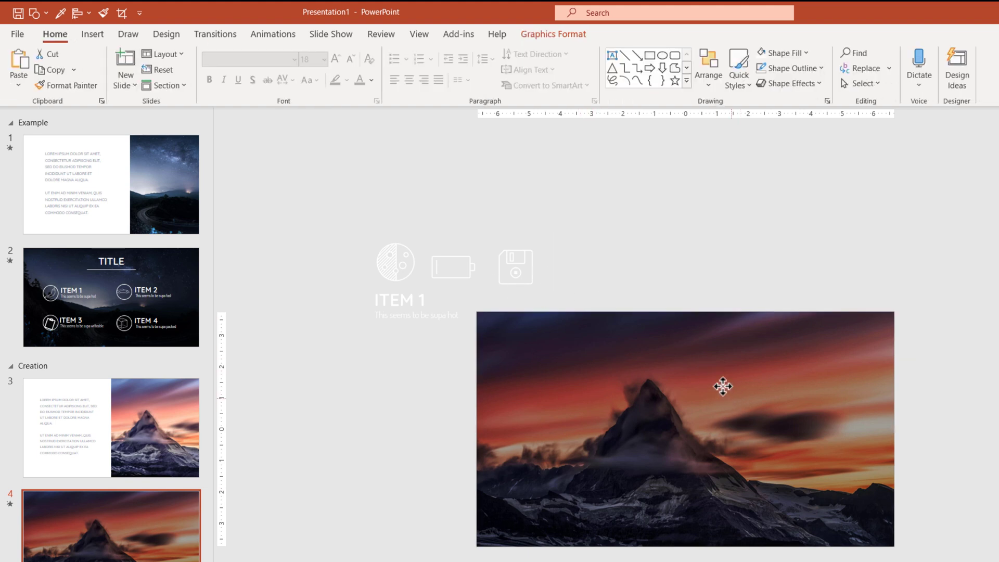
left_click_drag(583, 278, 570, 284)
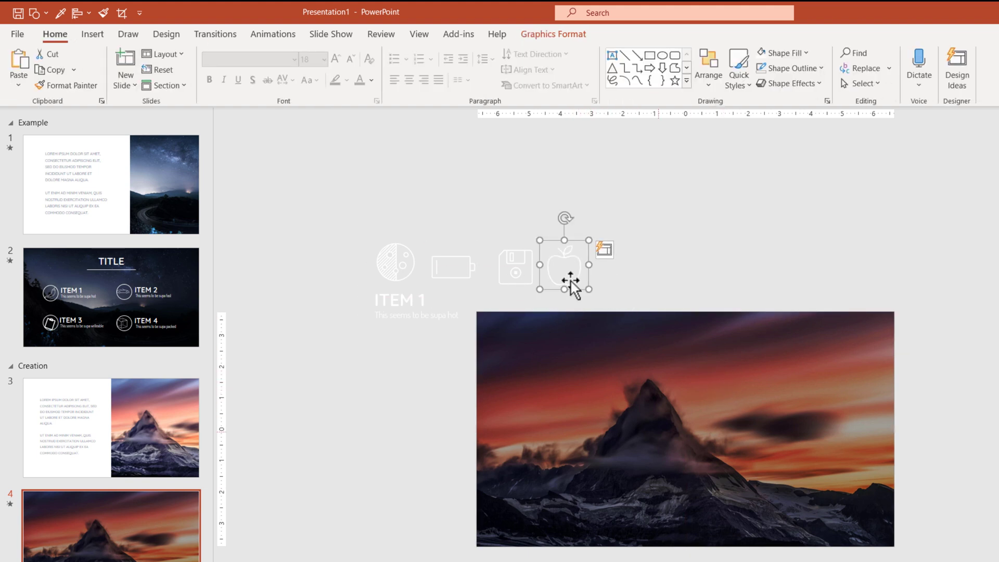
Reapply Morph to preview the transition, then select the icons and ITEM 1 text.
left_click(223, 37)
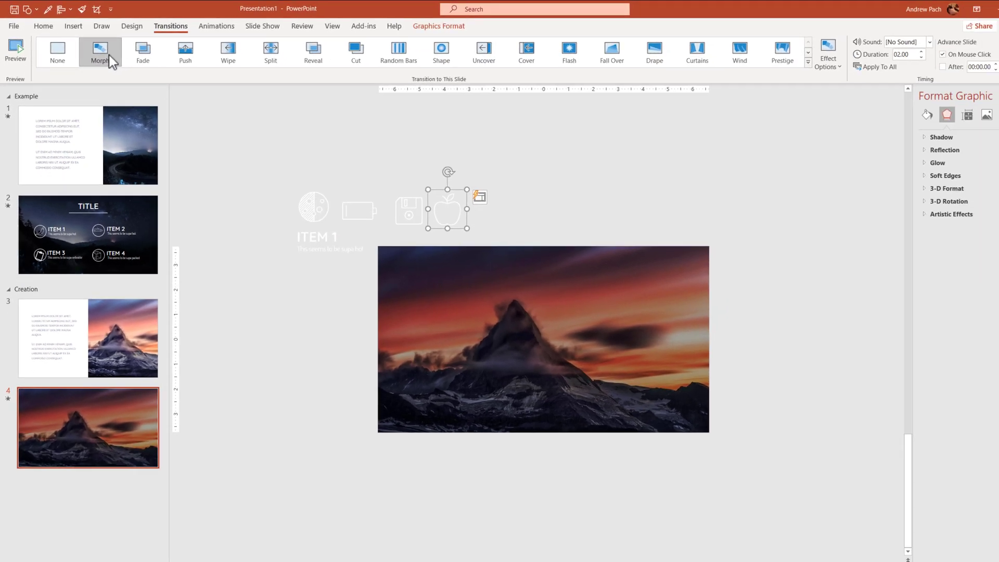
left_click(109, 56)
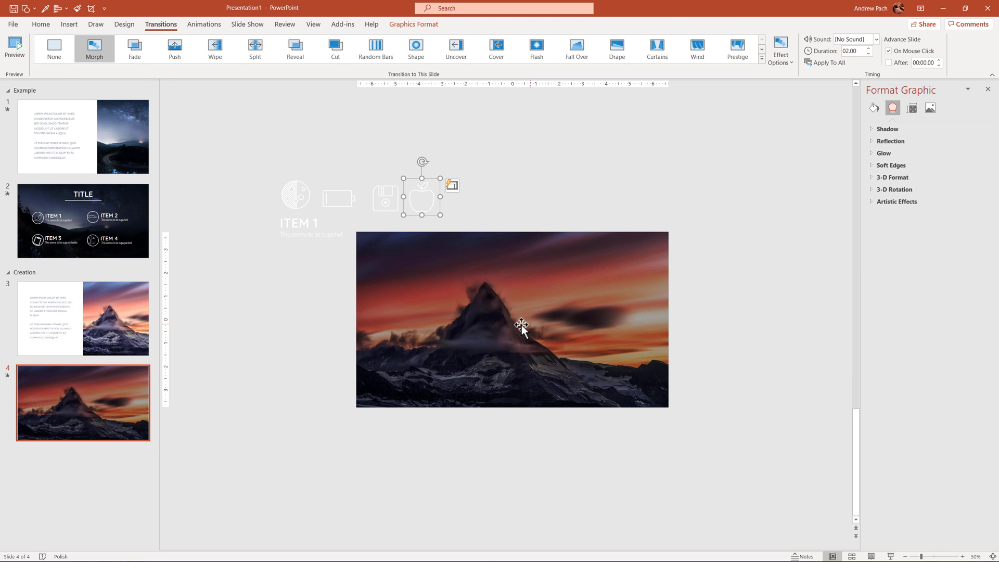
left_click_drag(227, 139, 479, 277)
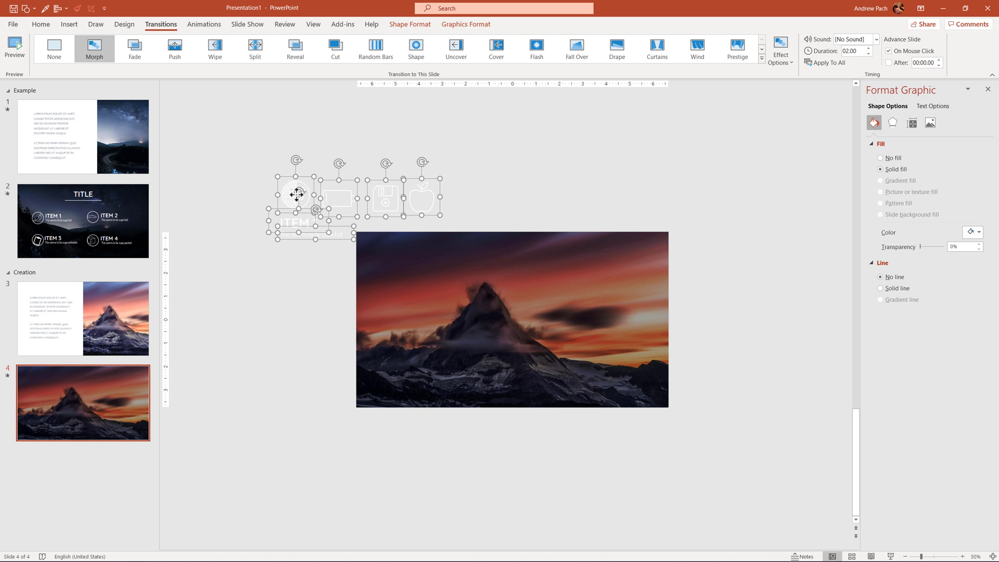
Bring the icons and ITEM 1 text back in front and drag them onto the photo's centre.
key("Delete")
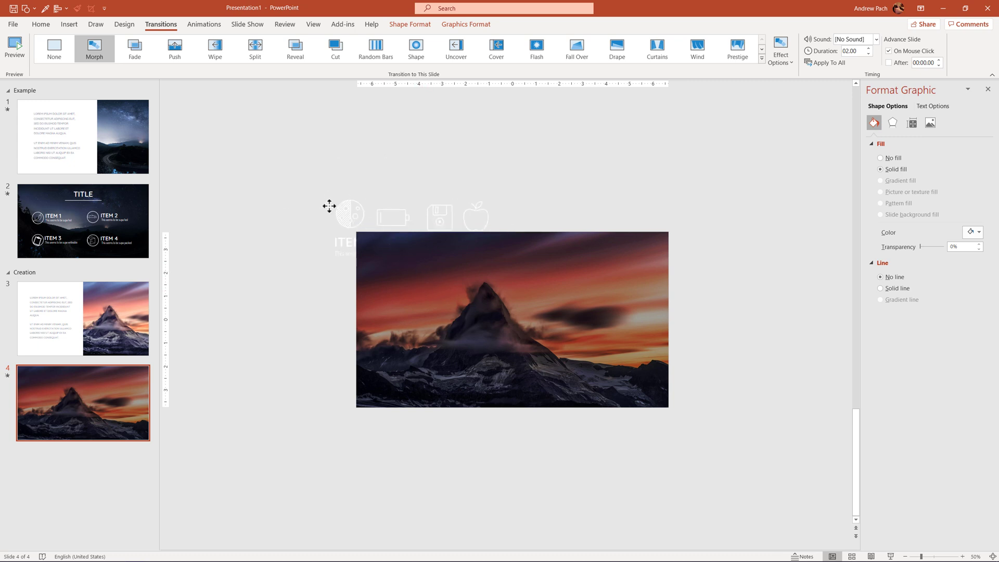
key("ctrl+z")
right_click(305, 178)
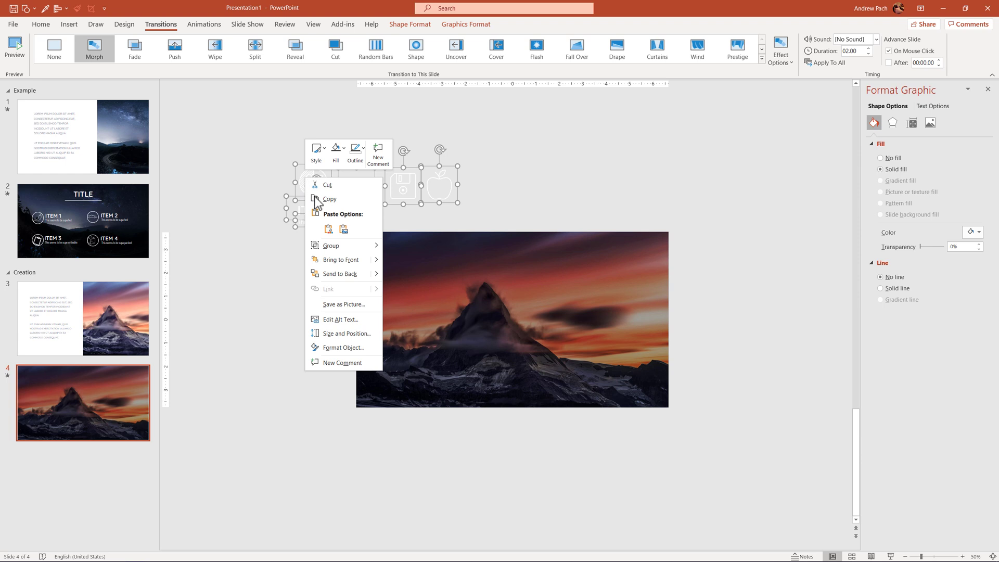
left_click(349, 261)
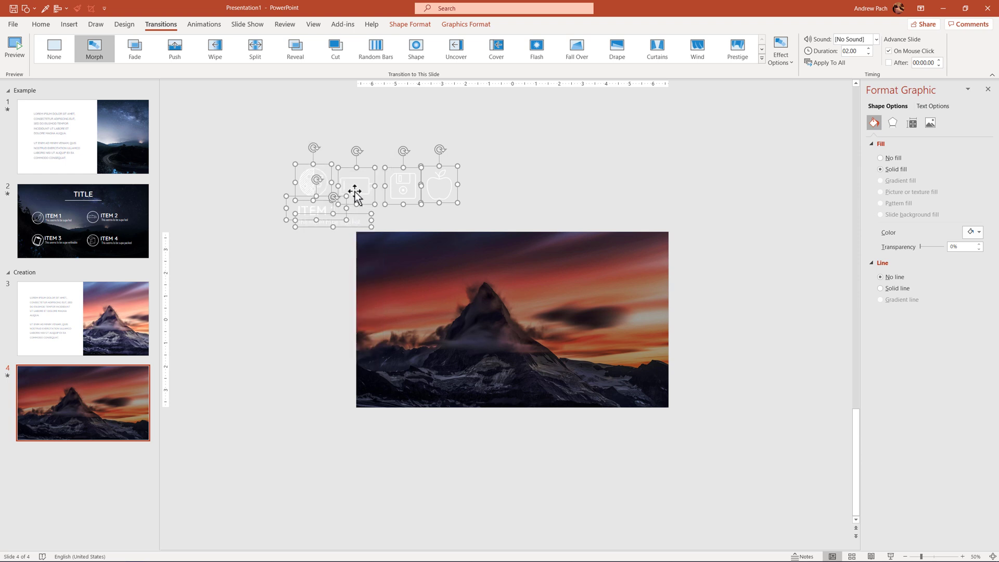
left_click_drag(354, 193, 497, 323)
Move the circle, battery and floppy-disk icons apart following slide 2's layout, then select all four icons.
left_click(551, 460)
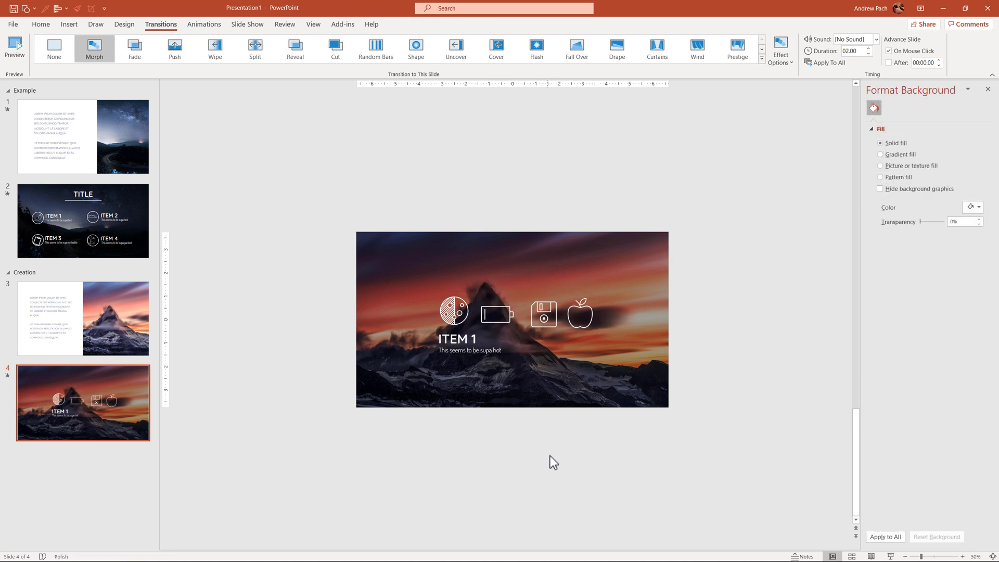
left_click(456, 313)
left_click_drag(455, 312, 415, 303)
mouse_move(491, 322)
left_mouse_down()
mouse_move(535, 304)
mouse_move(482, 308)
left_mouse_up()
left_click(85, 224)
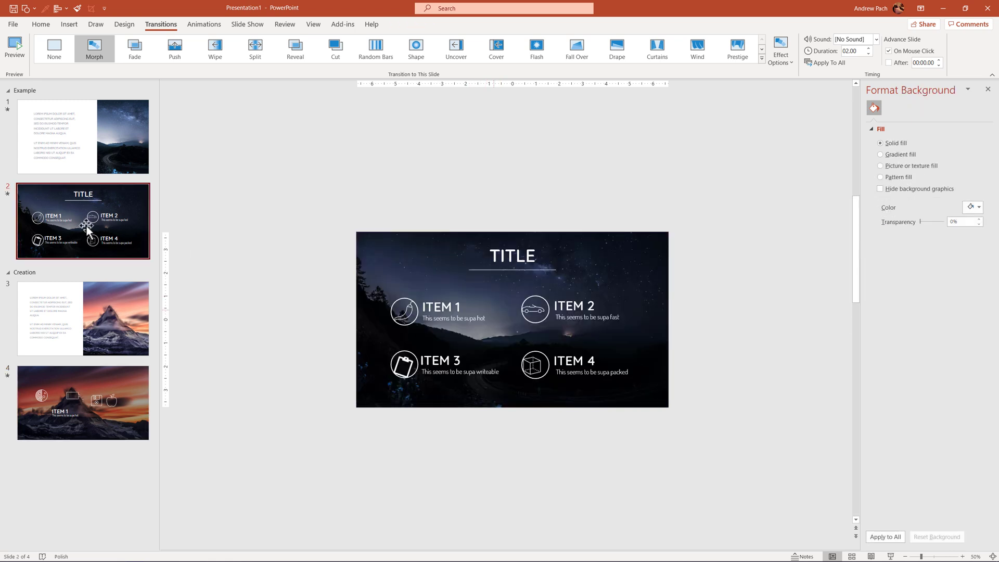
left_click(80, 409)
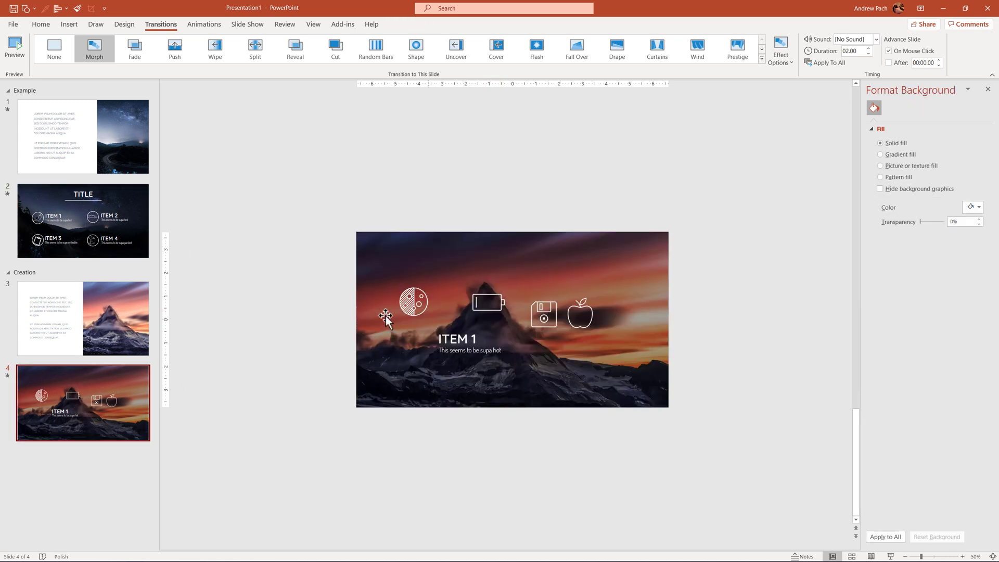
left_click_drag(386, 316, 374, 320)
left_click_drag(476, 307, 454, 307)
left_click_drag(547, 315, 603, 310)
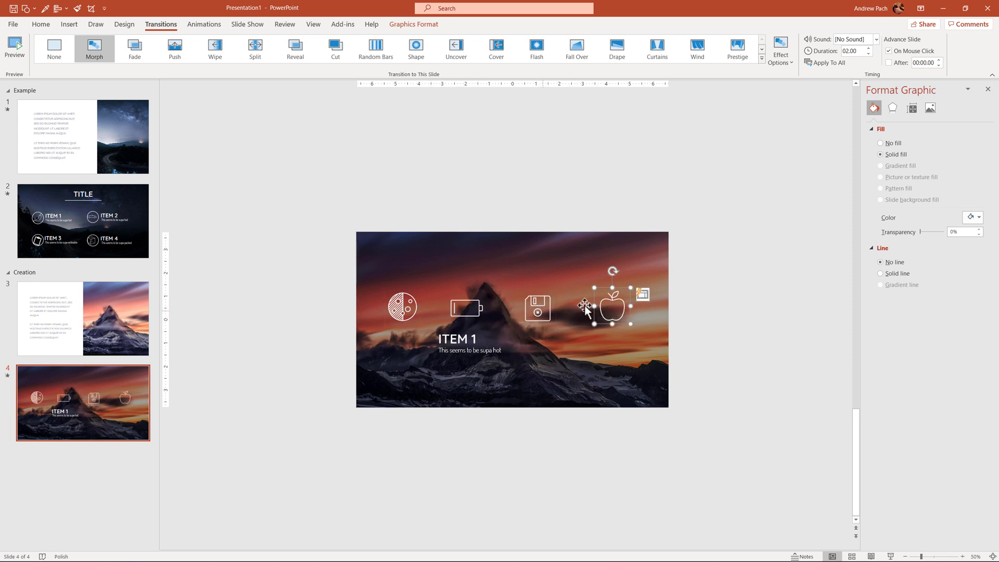
left_click_drag(308, 270, 673, 346)
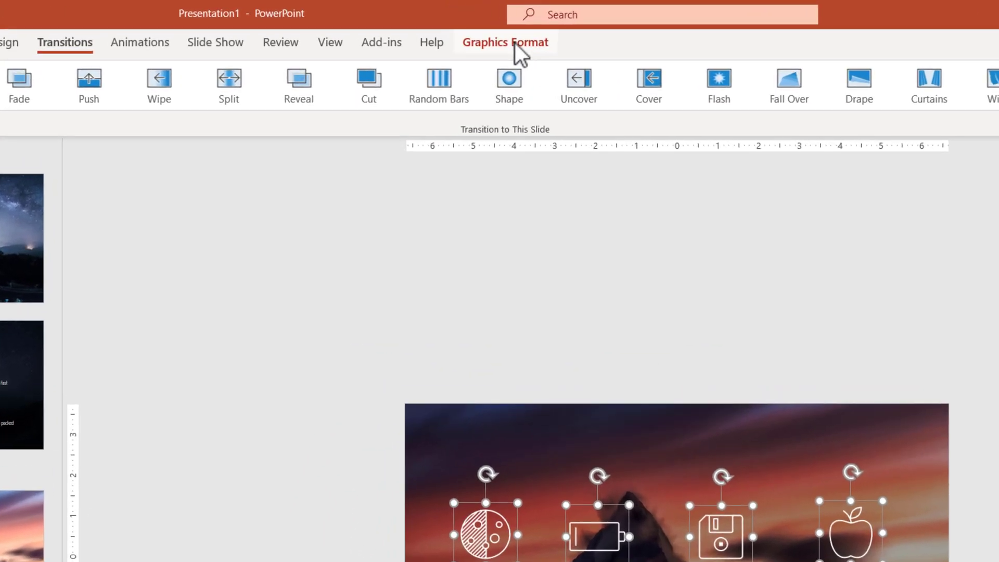
Apply Align Middle and then Distribute Horizontally to the four selected icons.
left_click(419, 24)
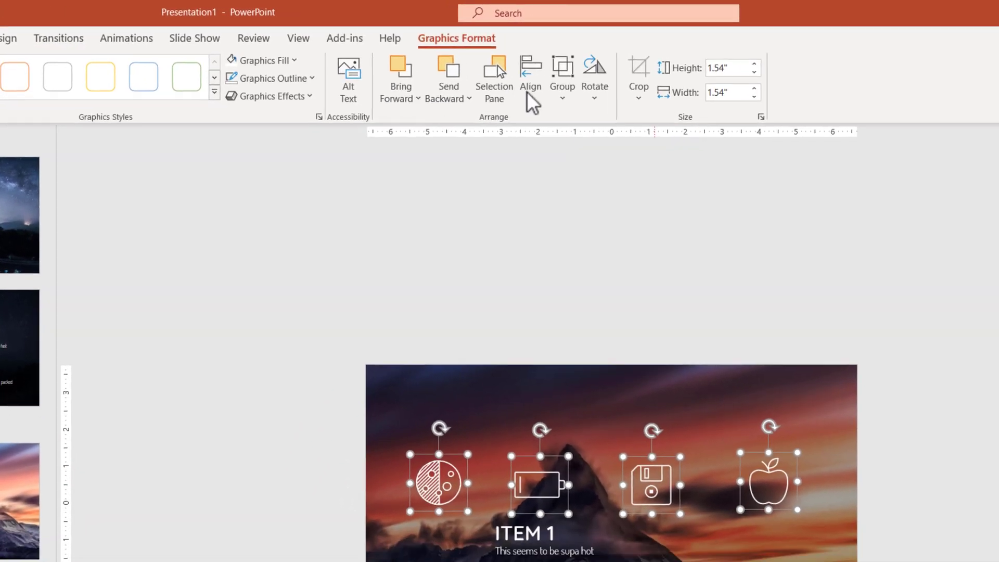
left_click(529, 86)
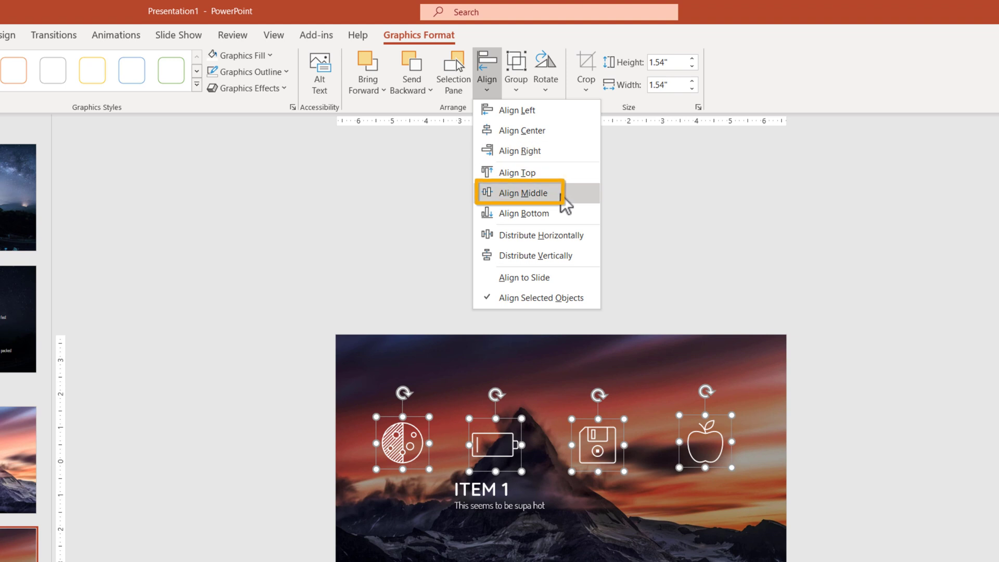
left_click(561, 197)
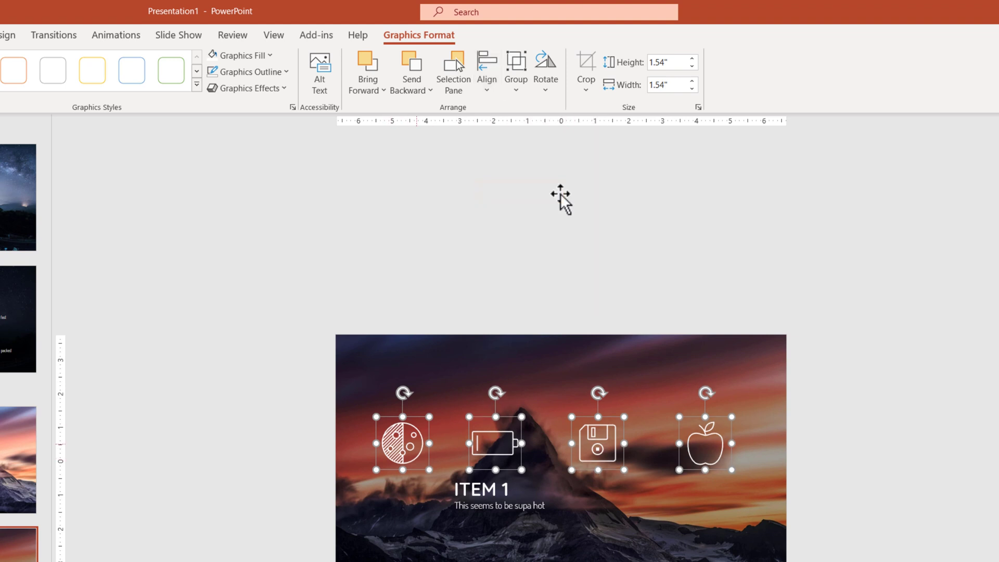
left_click(492, 85)
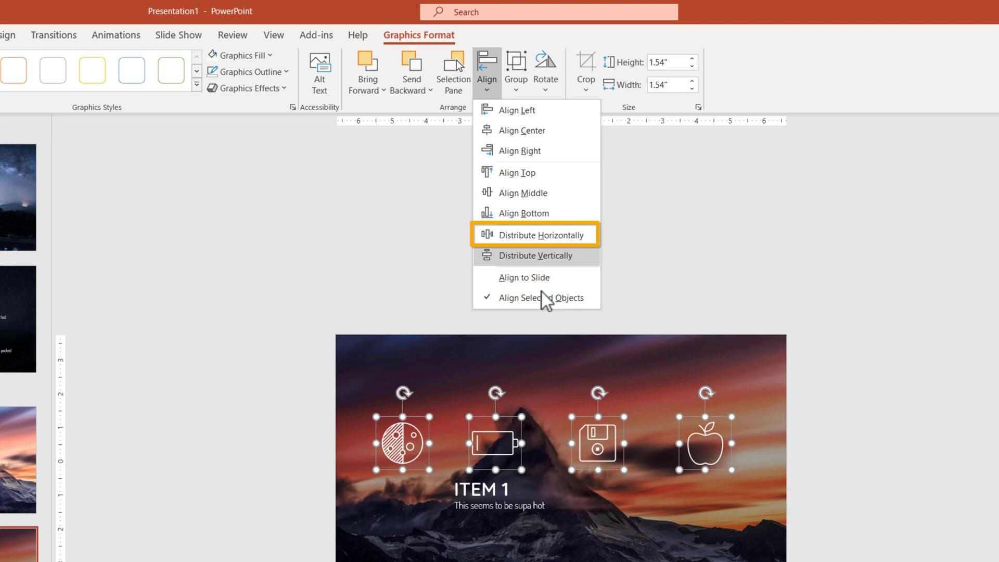
left_click(559, 241)
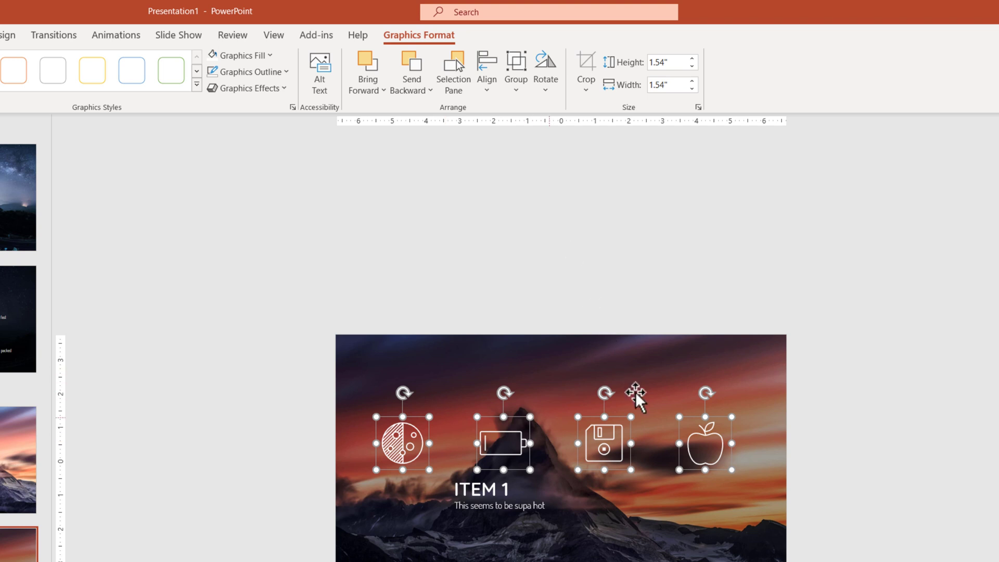
Place the ITEM 1 title and subtitle under the pie icon, duplicate them, and reduce the text one size.
left_click(854, 547)
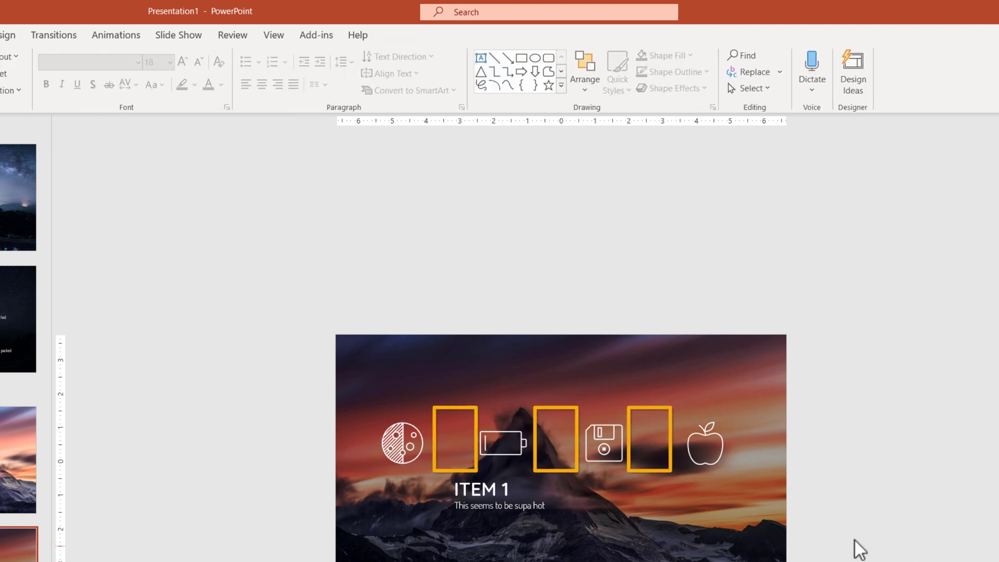
left_click(471, 489)
left_click_drag(486, 468, 505, 468)
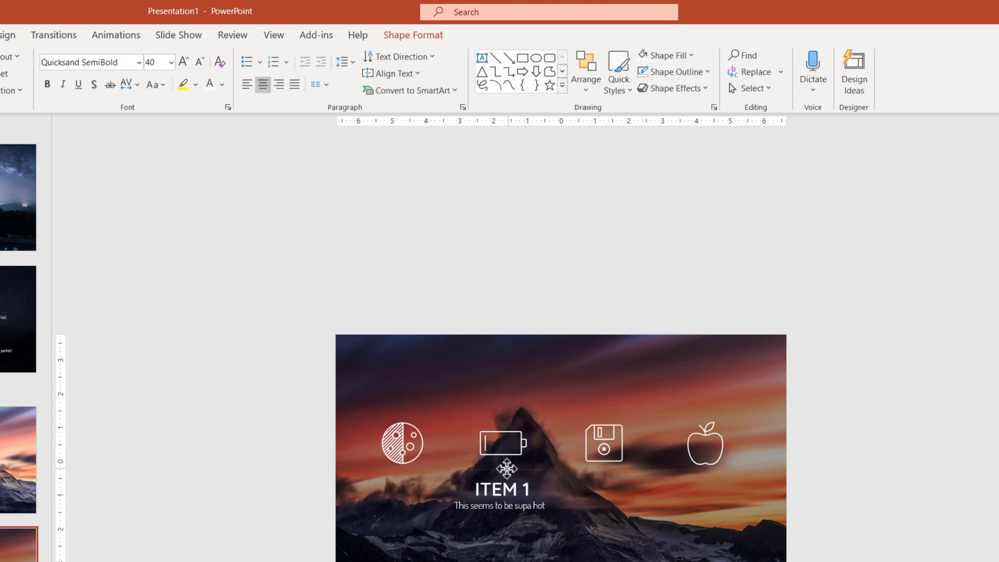
left_click_drag(610, 560, 426, 470)
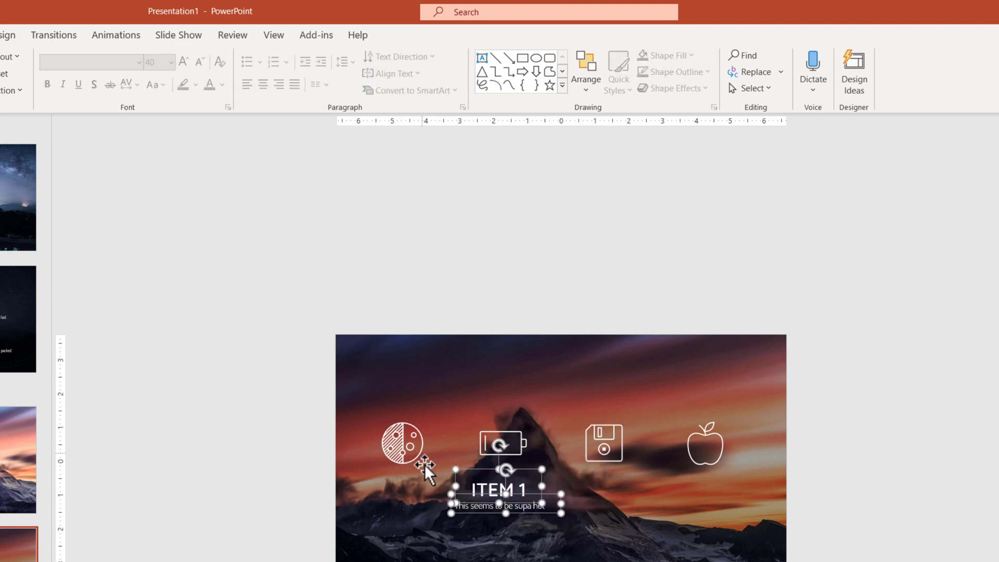
left_click_drag(493, 520, 464, 508)
key("ctrl+d")
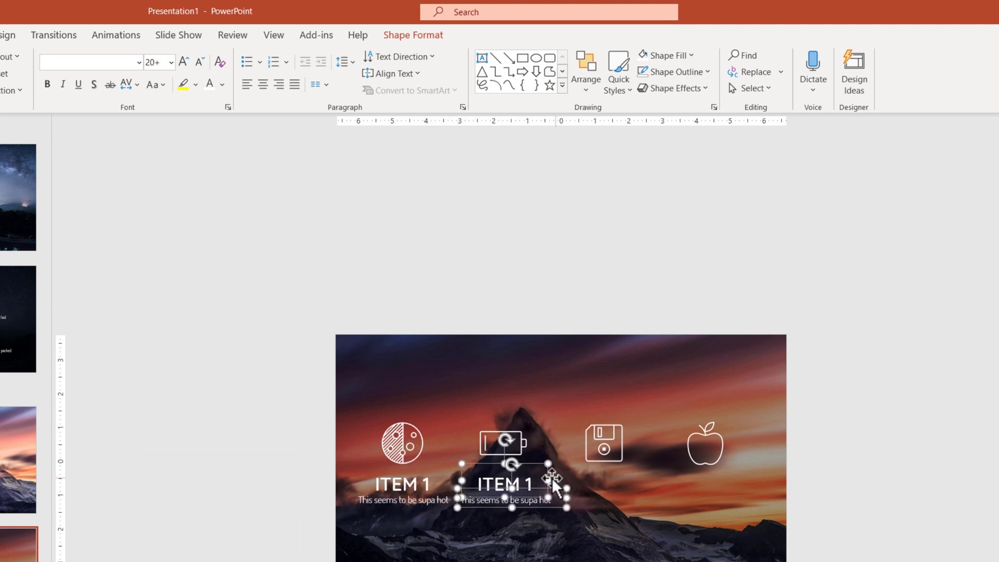
left_click(200, 64)
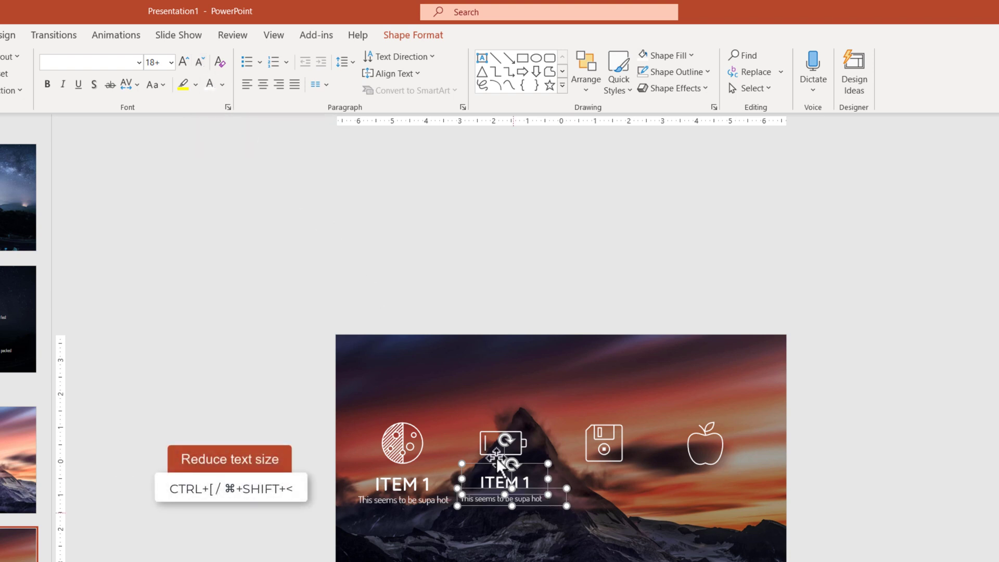
left_click_drag(531, 504, 536, 506)
left_click(430, 498)
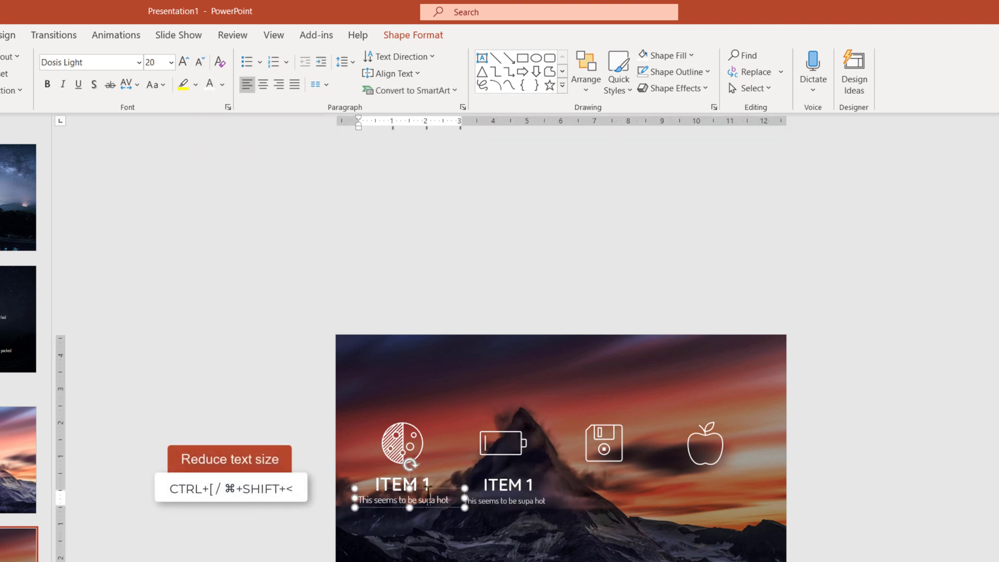
left_click(410, 479, "shift")
key("ctrl+bracketleft")
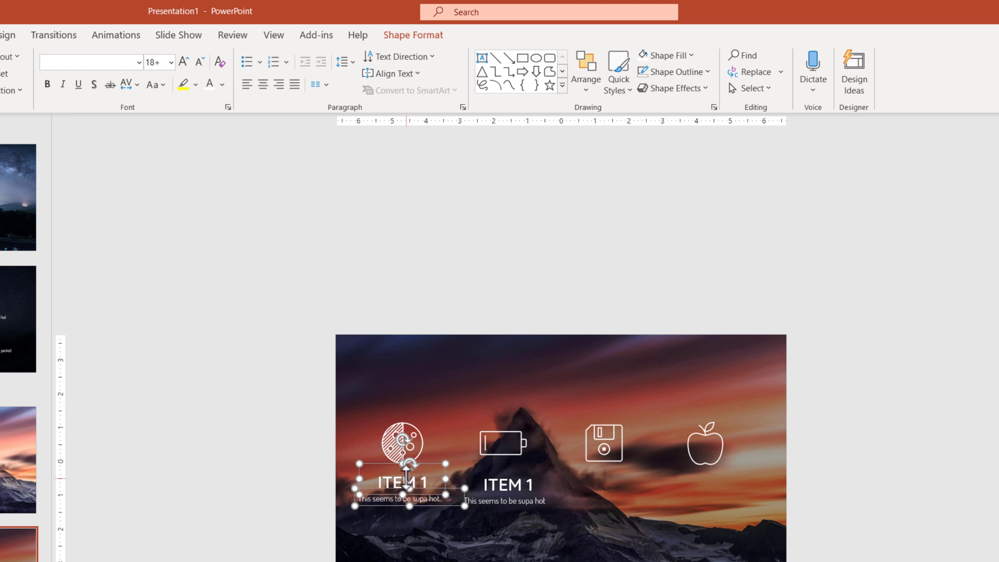
Copy the item text under the floppy-disk icon and renumber the second title to ITEM 2.
left_click_drag(431, 505, 681, 510)
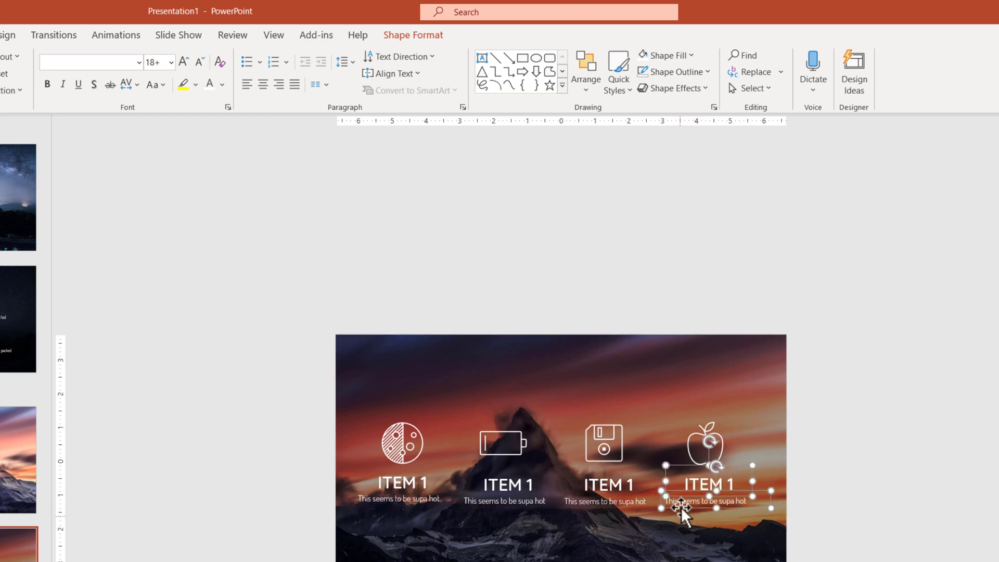
double_click(531, 485)
type("2")
left_click(629, 482)
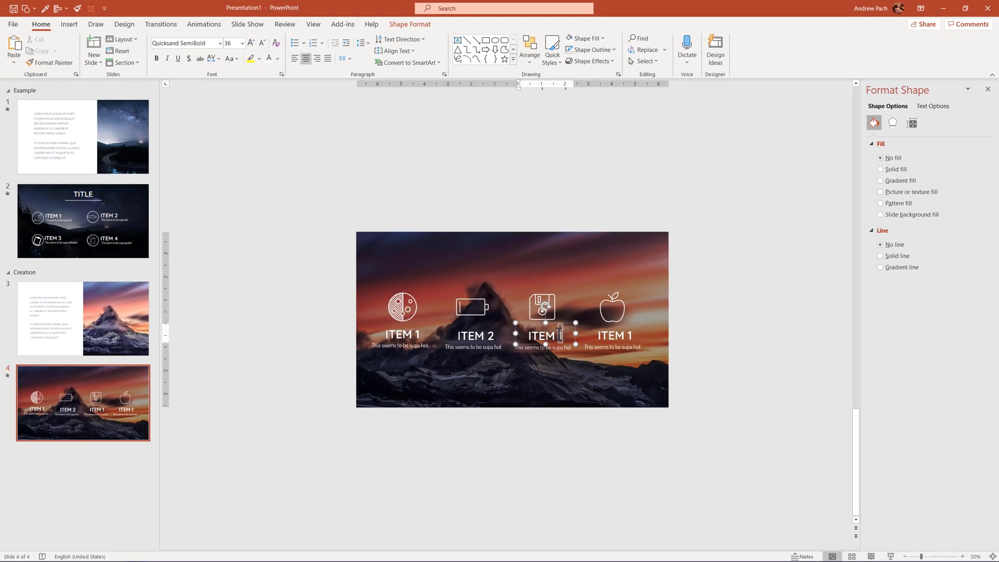
key("Escape")
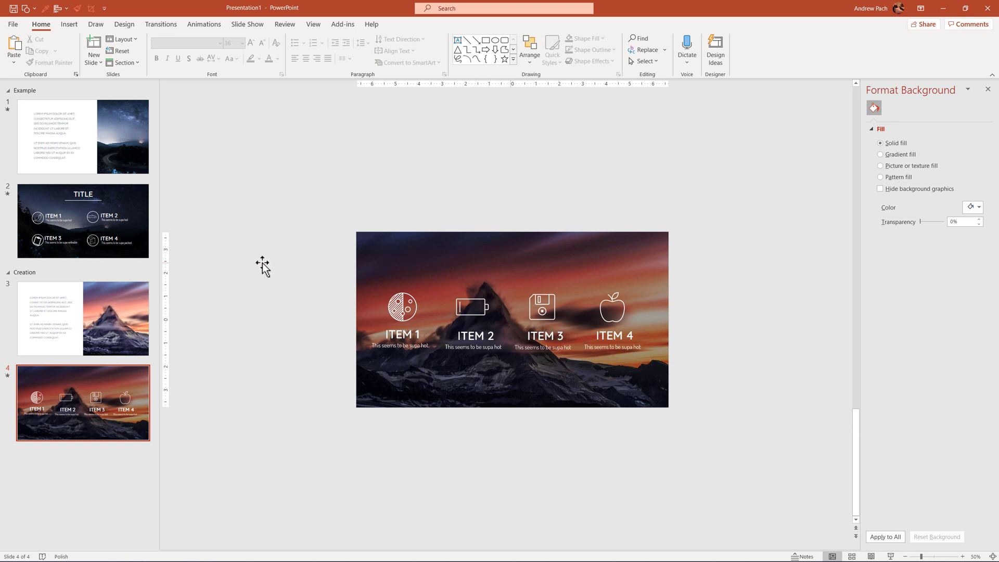
Apply a Morph transition to slide 4, the icon slide, and preview it.
left_click(107, 221)
left_click(91, 385)
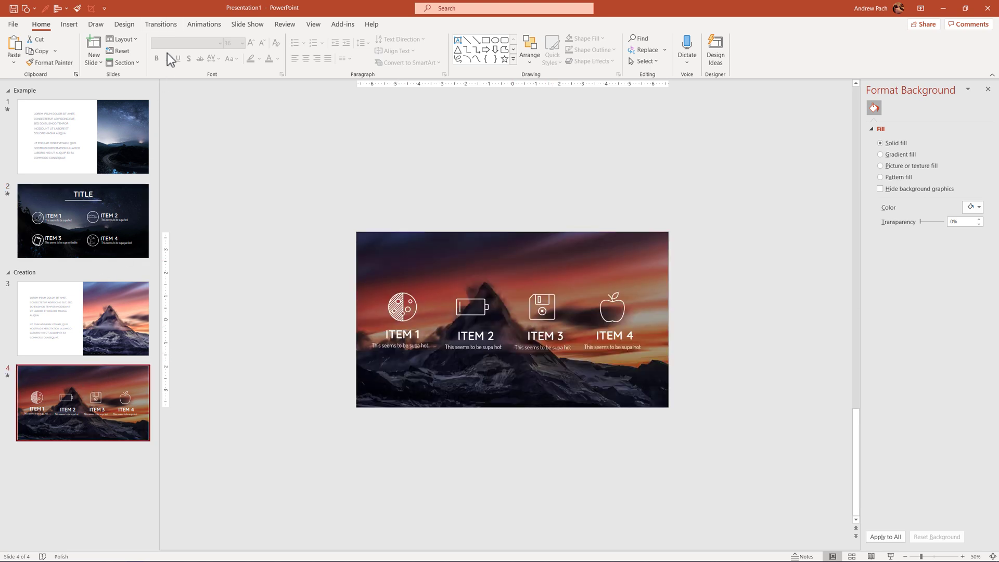
left_click(174, 24)
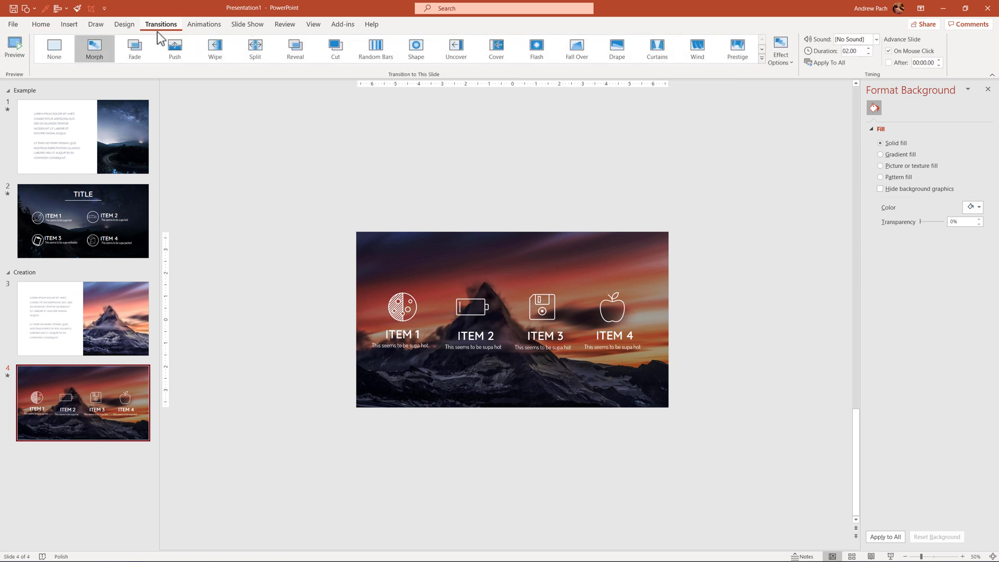
left_click(98, 58)
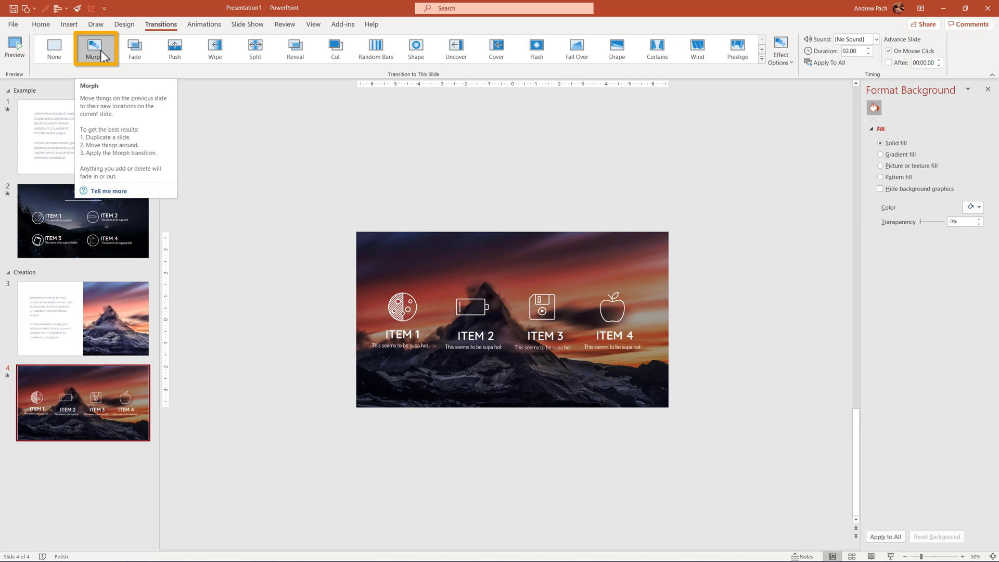
left_click(101, 51)
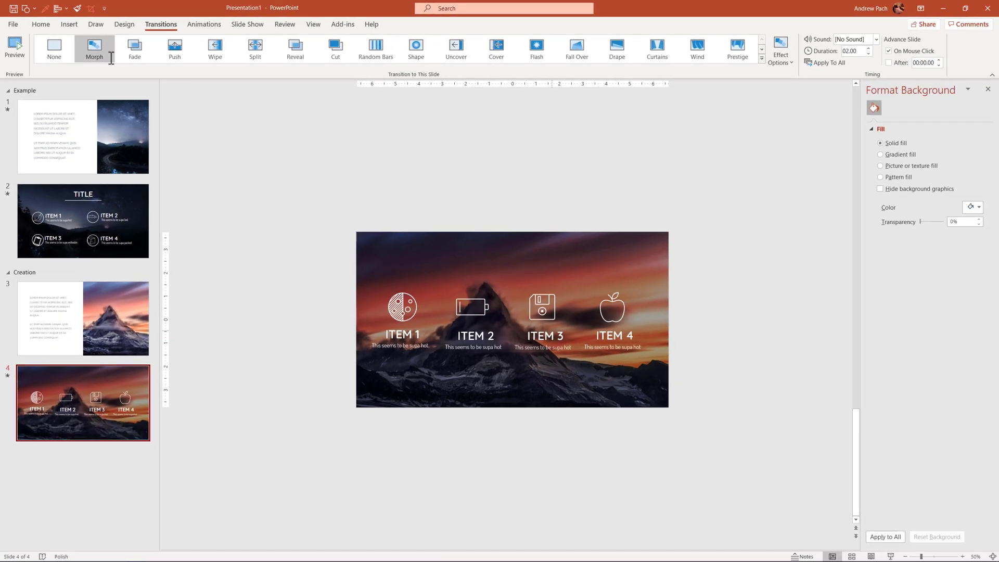
Paste the four icons and their ITEM captions from slide 4 onto slide 3.
left_click(127, 311)
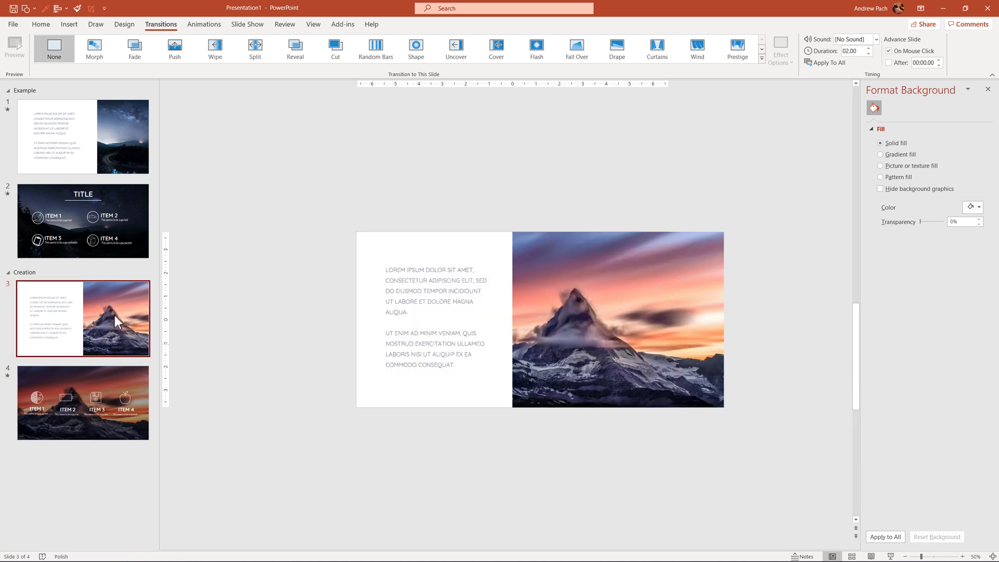
left_click(82, 397)
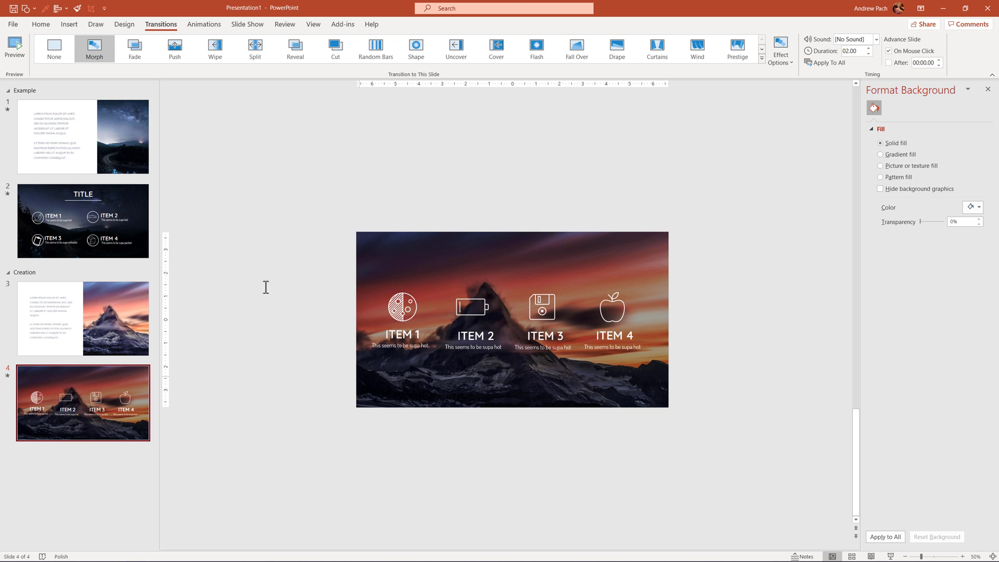
left_click_drag(295, 269, 723, 383)
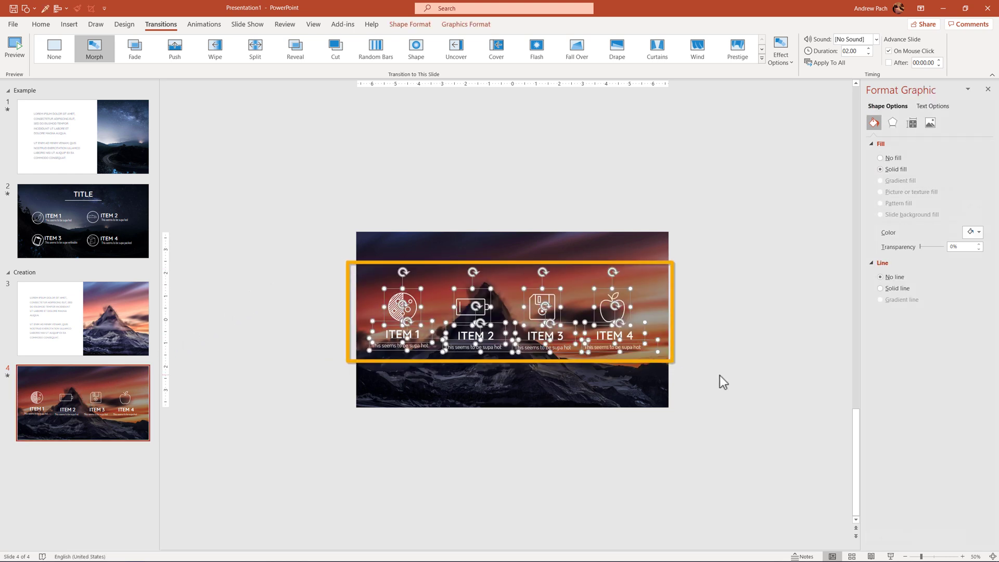
left_click(104, 321)
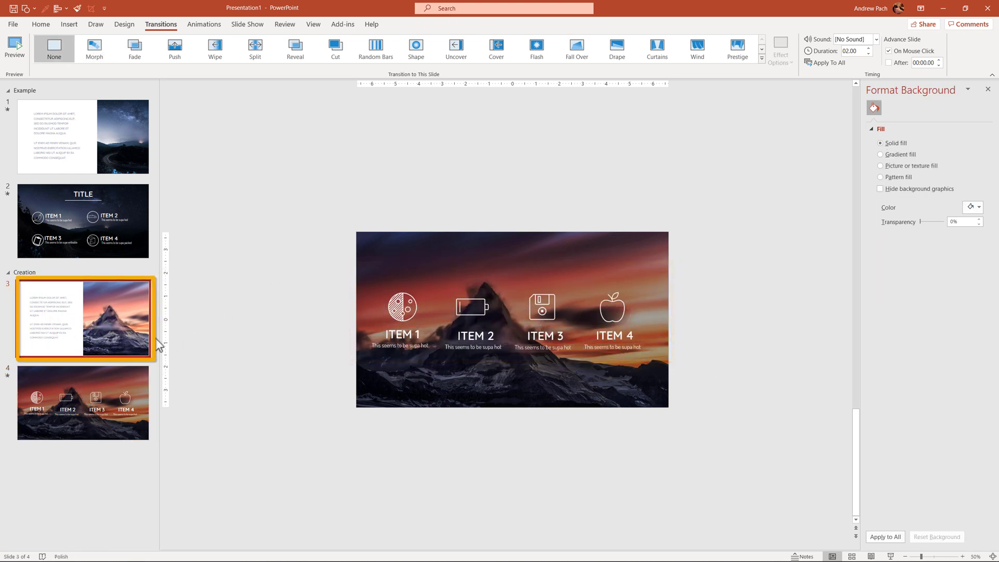
left_click(508, 466)
key("ctrl+v")
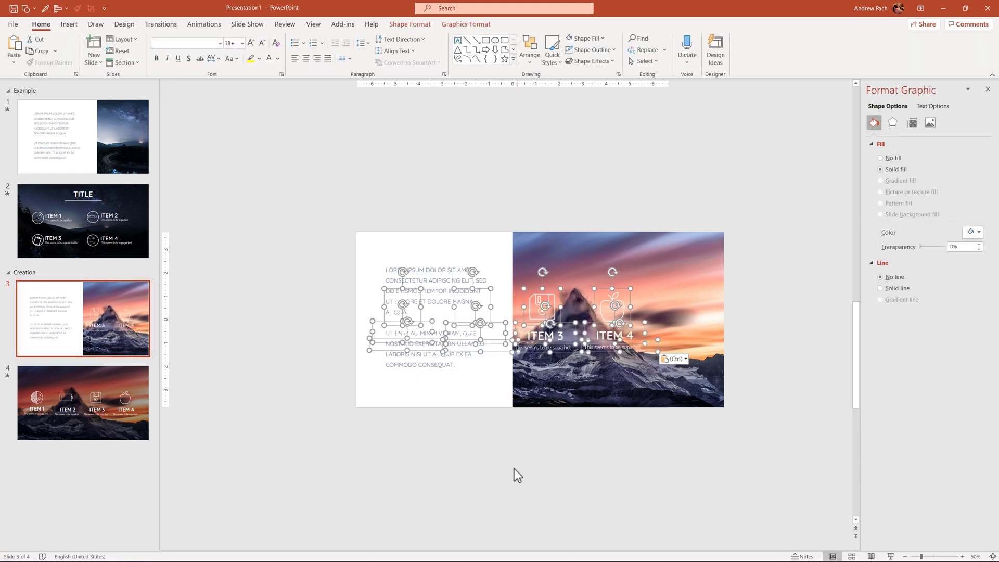
Move the pasted items below slide 3 and spread them apart off the slide.
scroll(514, 468, "down", 2)
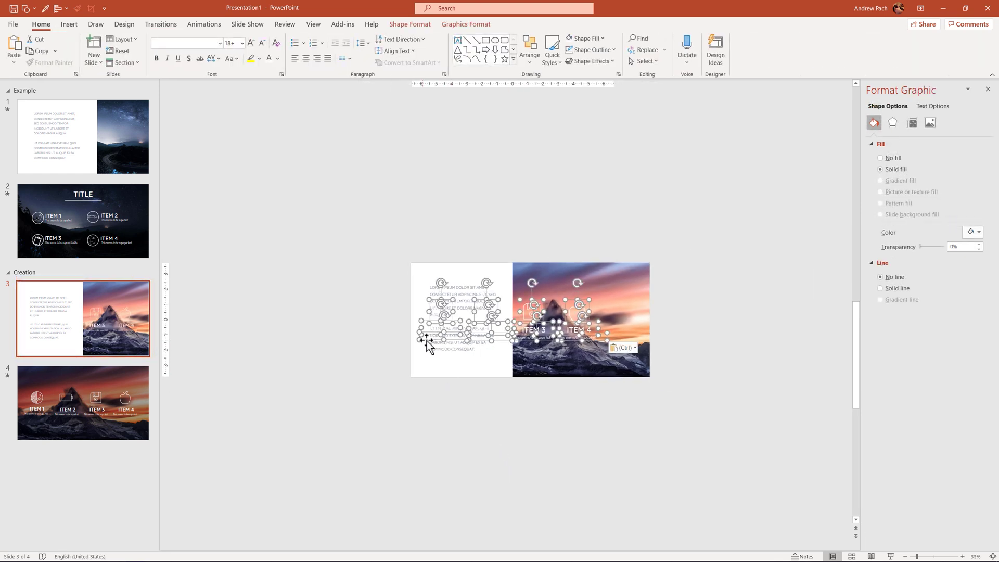
left_click(410, 373)
left_click_drag(410, 373, 360, 431)
scroll(366, 430, "down", 2)
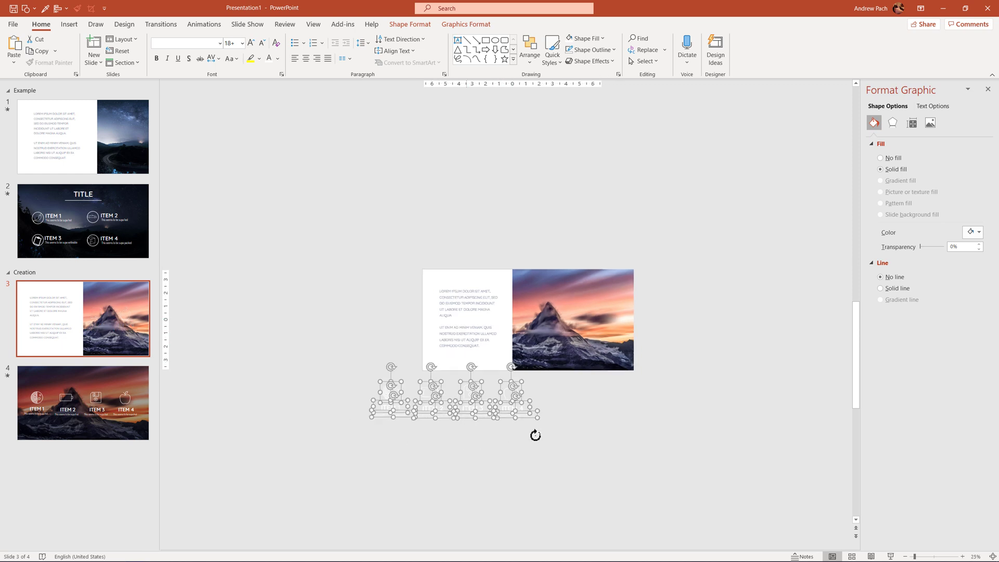
left_click(586, 439)
left_click_drag(417, 368, 638, 384)
left_click(615, 447)
left_click(489, 389)
left_click(584, 420)
left_click(558, 396)
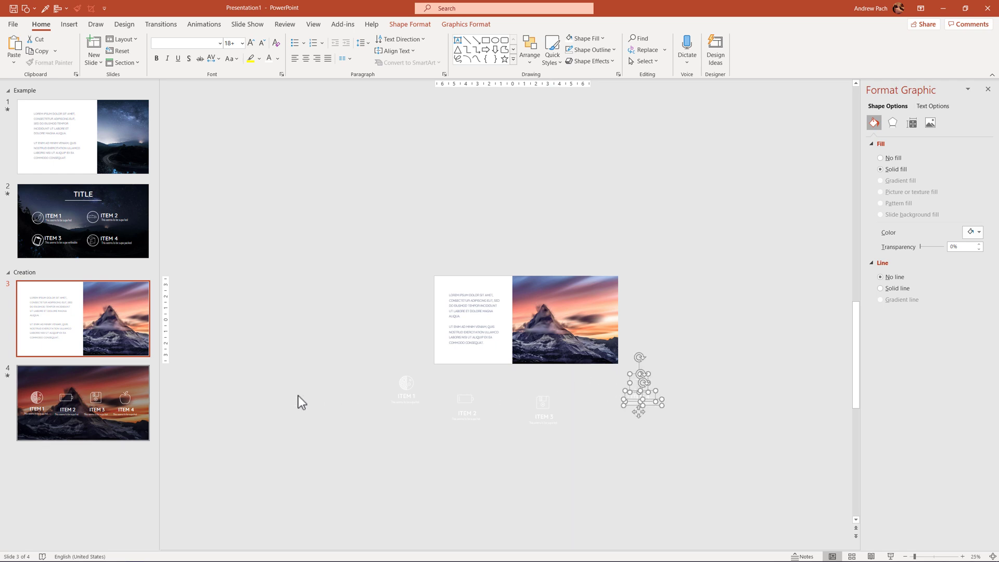
left_click(93, 399)
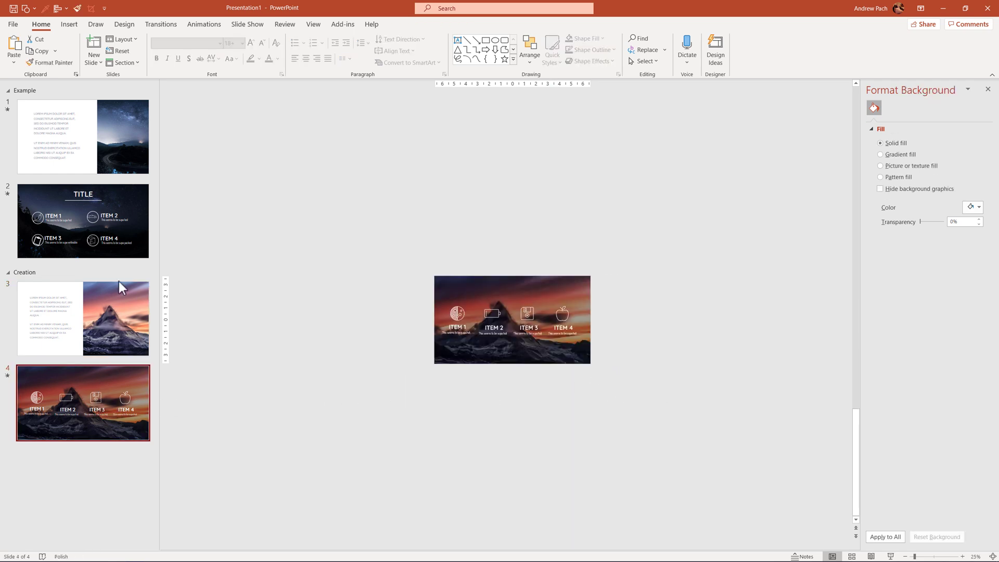
Preview the Morph from the mountain text slide into the icon slide.
left_click(170, 26)
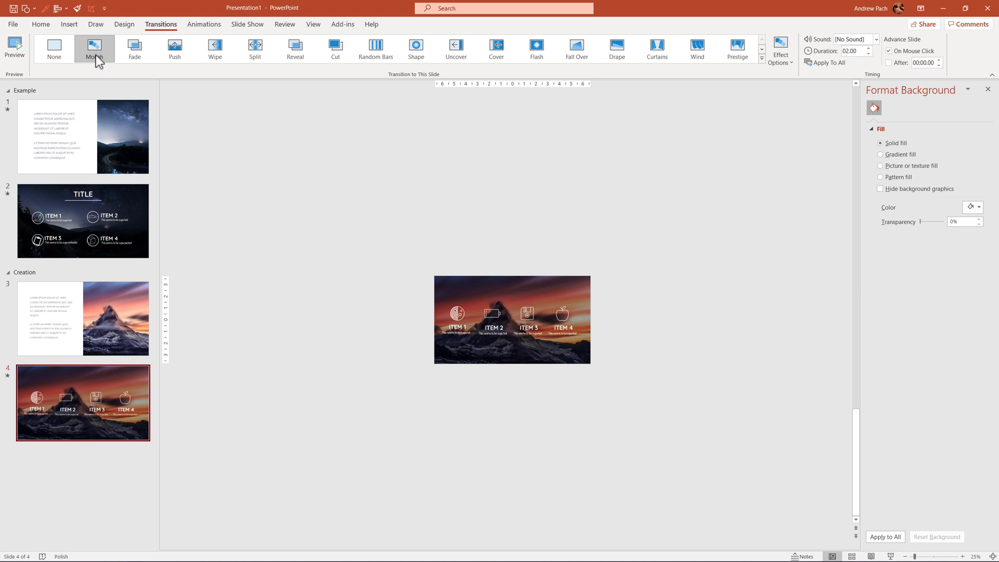
left_click(96, 55)
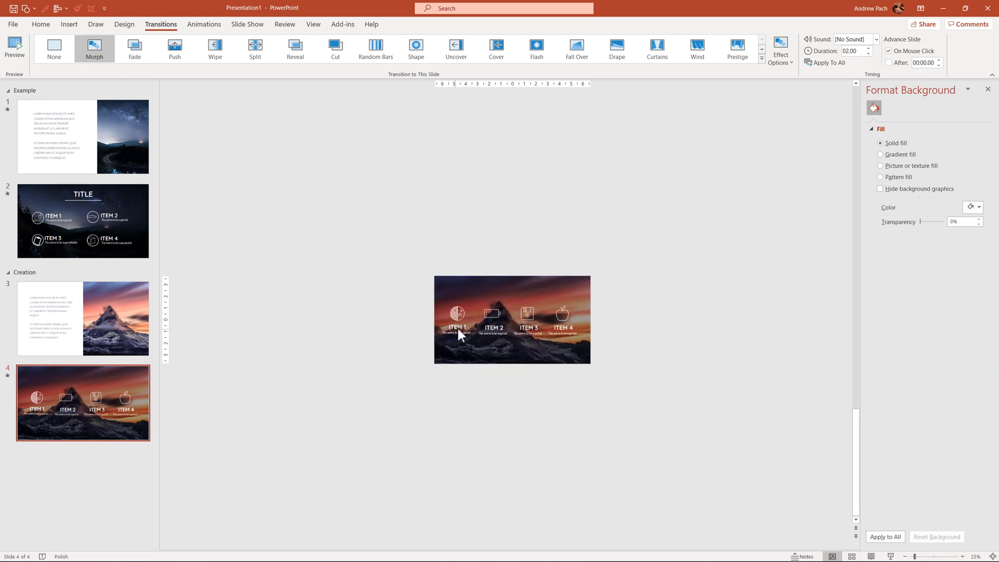
left_click(94, 336)
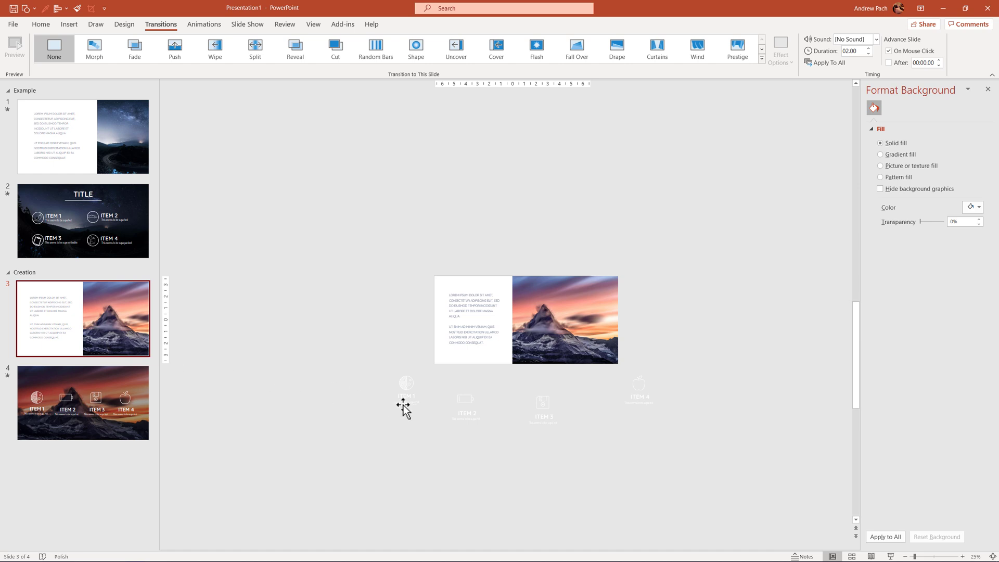
Stagger the ITEM 1–3 titles and subtitles at different heights below slide 3.
left_click_drag(404, 409, 366, 458)
left_click(406, 396)
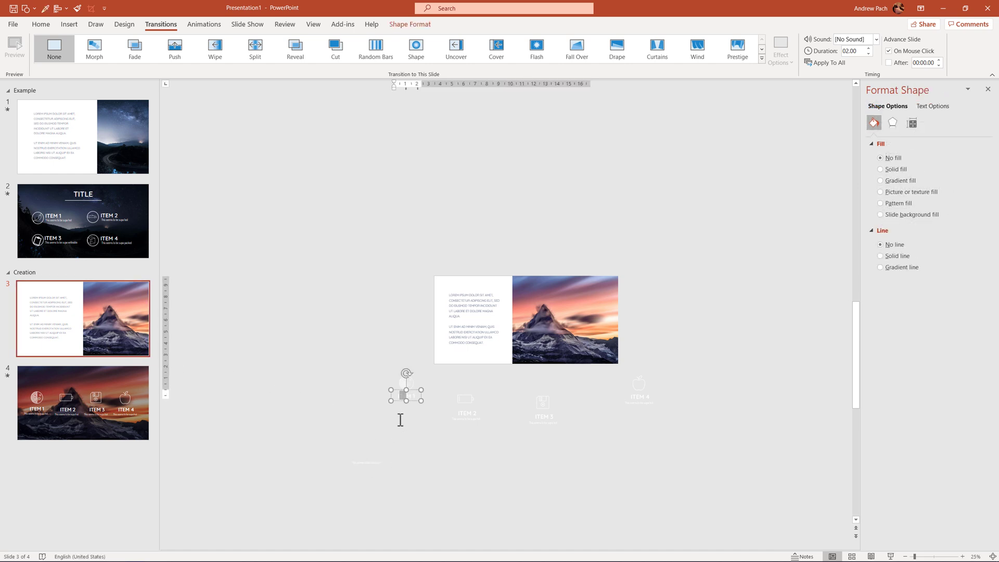
left_click_drag(396, 403, 369, 430)
left_click(455, 426)
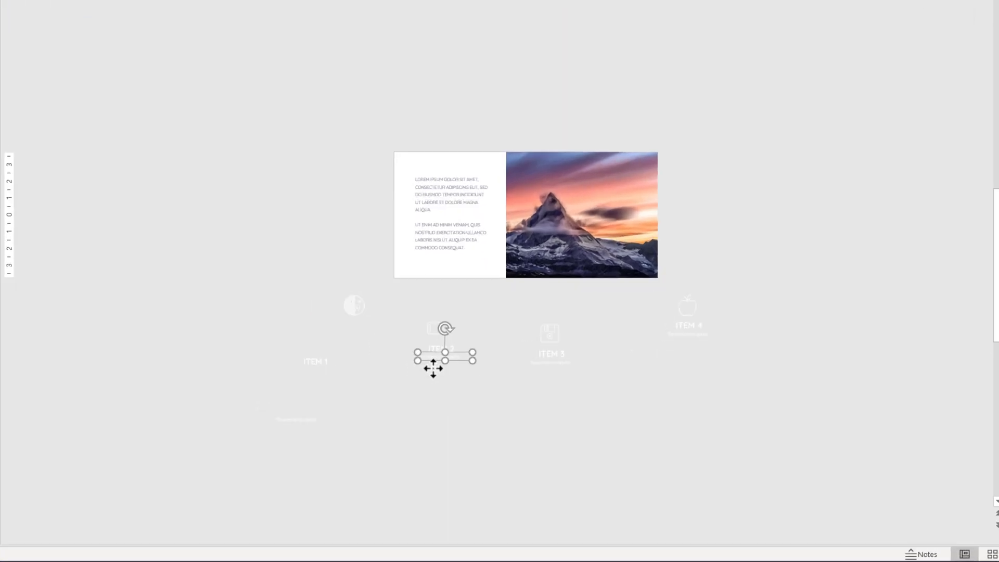
left_click_drag(458, 429, 442, 462)
left_click(465, 417)
left_click_drag(464, 417, 473, 438)
left_click_drag(419, 316, 446, 324)
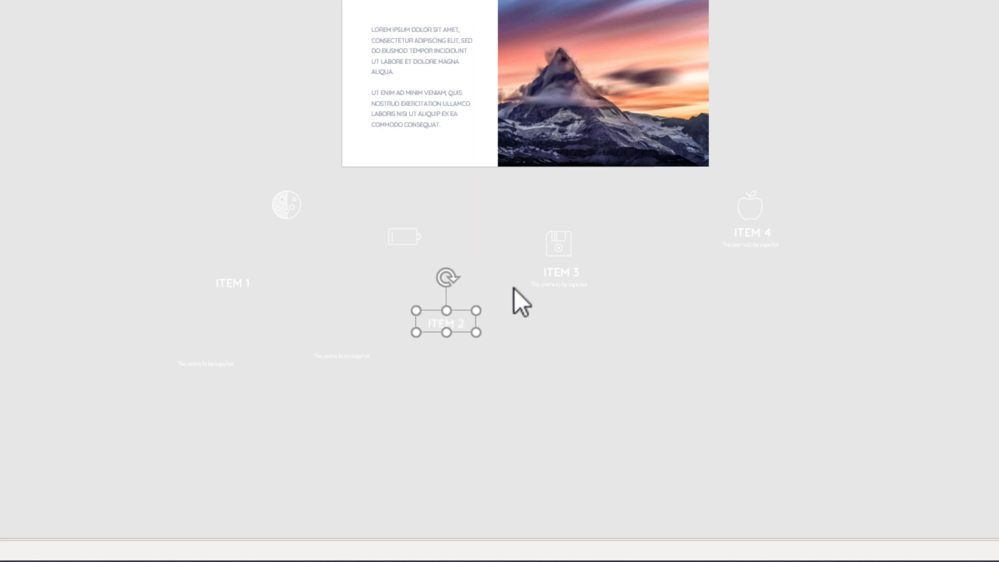
left_click(538, 288)
left_click_drag(537, 287, 507, 368)
left_click(552, 276)
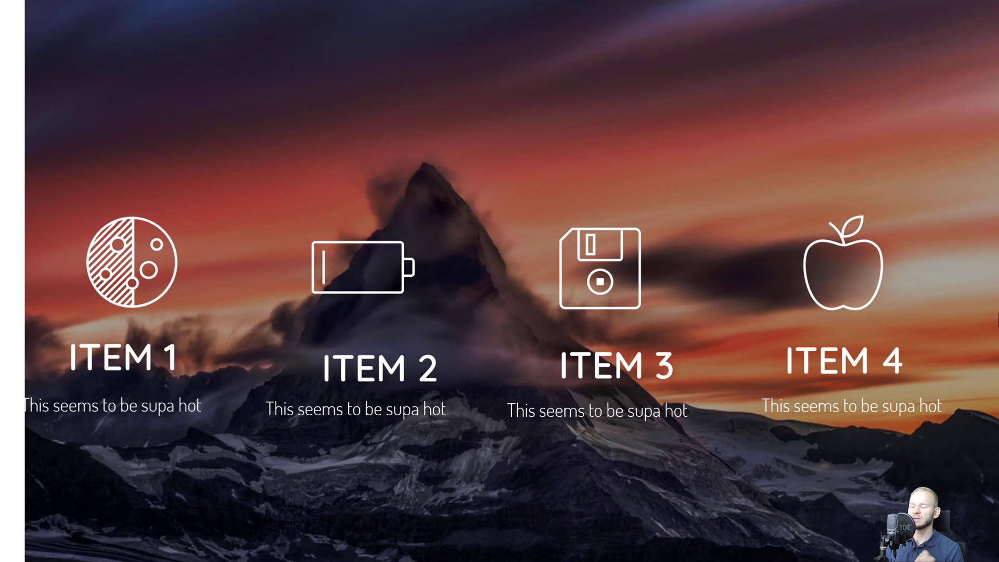
Step back in the slide show from slide 4 to the mountain text slide.
key("Left")
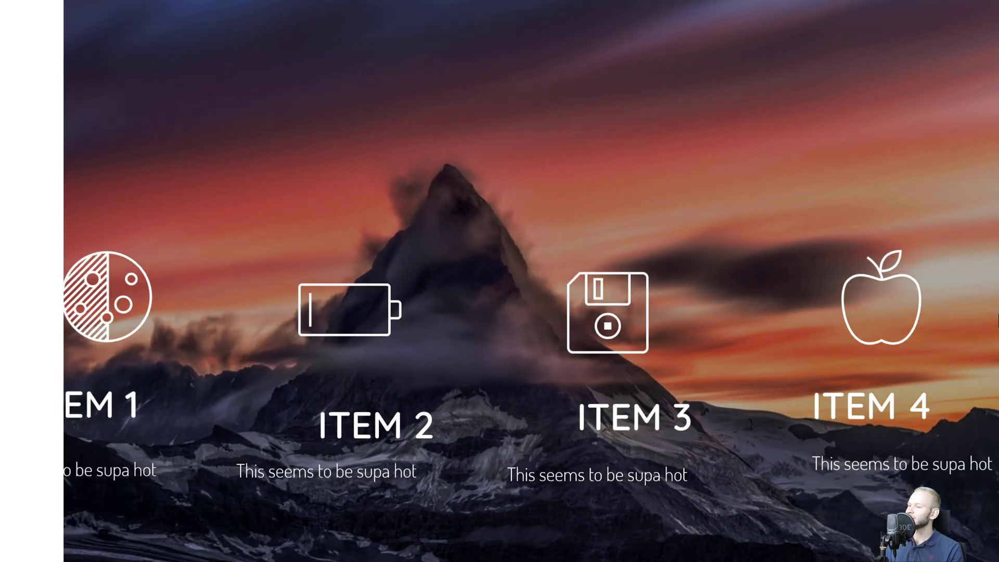
key("Left")
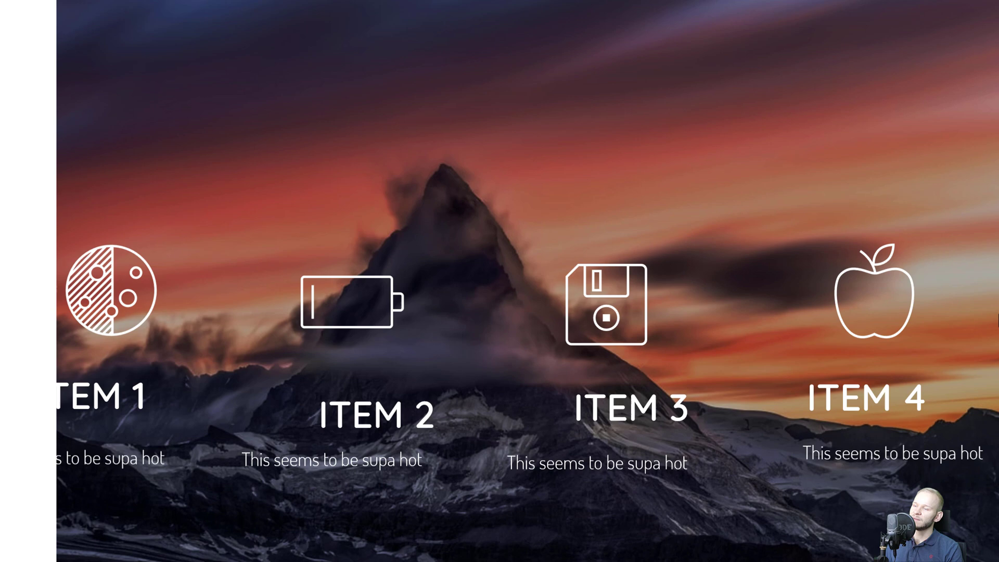